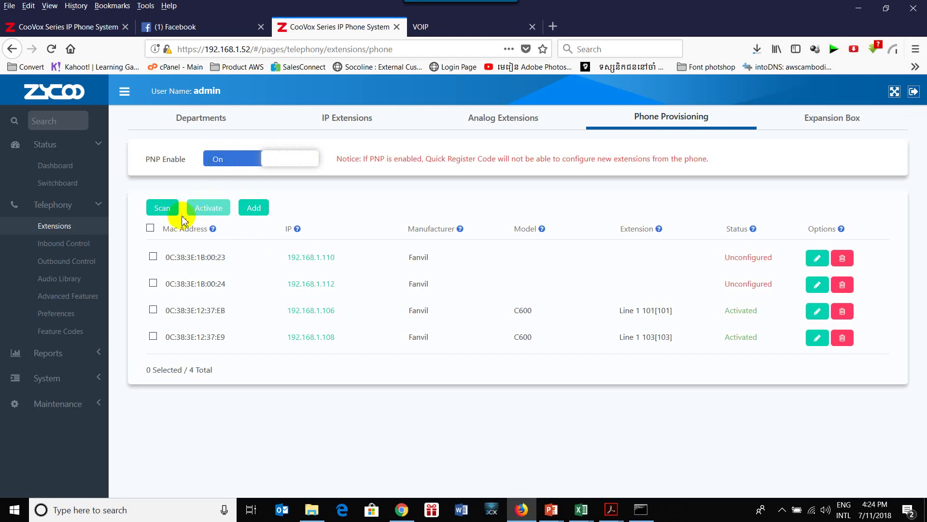
Scan the network for Fanvil phones on the Phone Provisioning page.
click(165, 212)
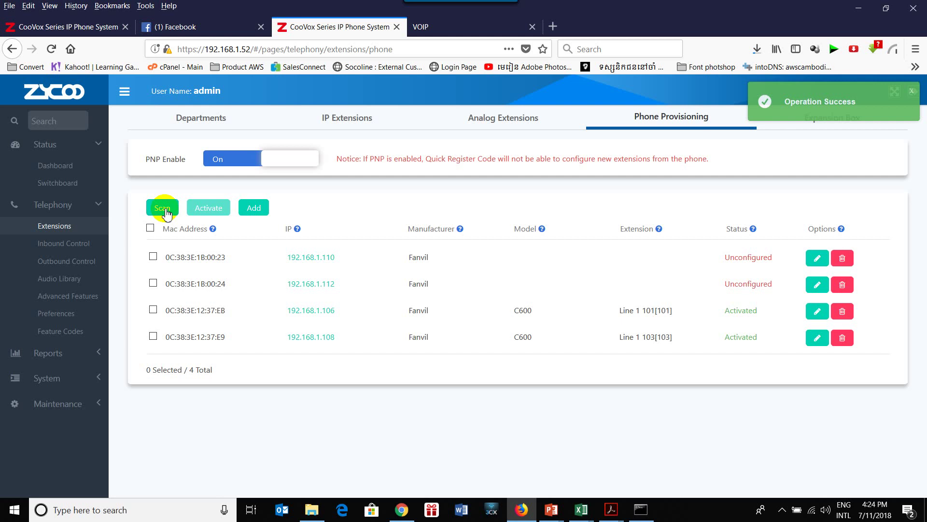
Delete the phones on 101, 103, 192.168.1.112 and 192.168.1.110, then rescan for Fanvil phones.
click(842, 311)
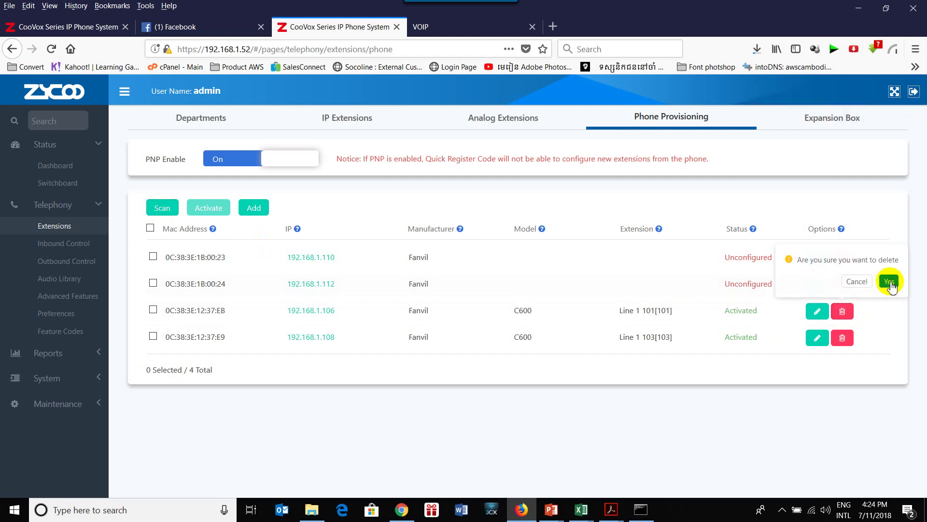
click(889, 282)
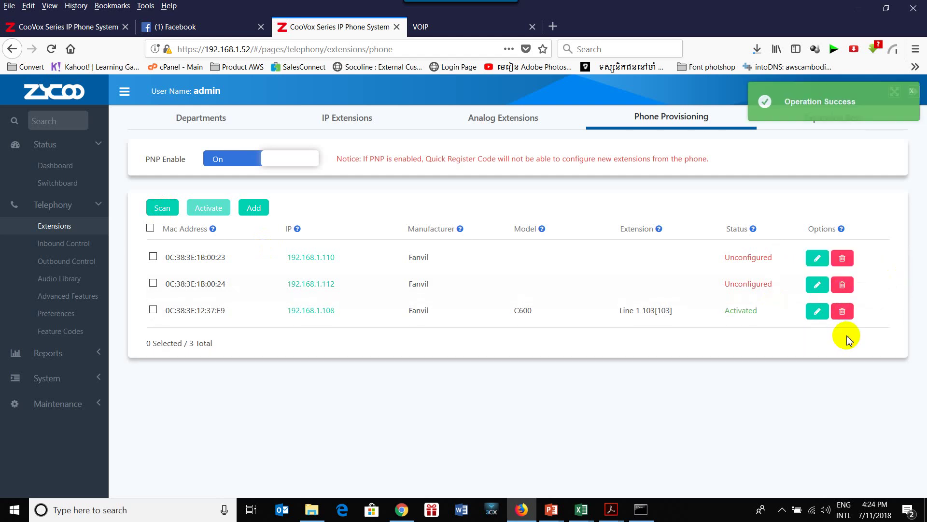
click(842, 311)
click(838, 277)
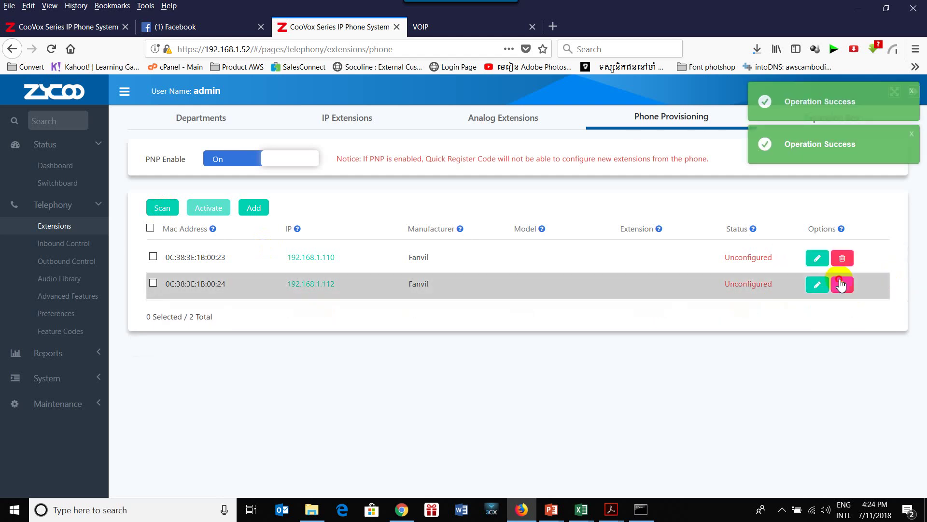
click(841, 285)
click(890, 255)
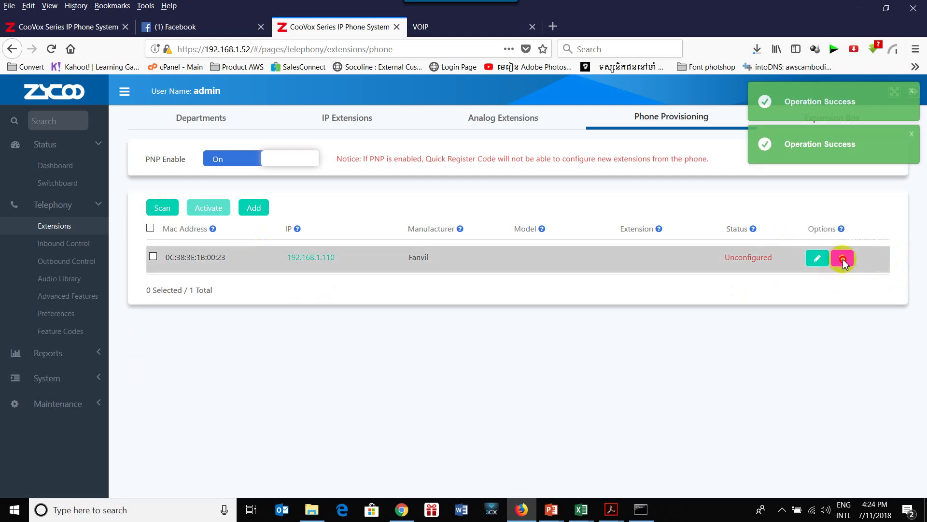
click(842, 259)
click(888, 227)
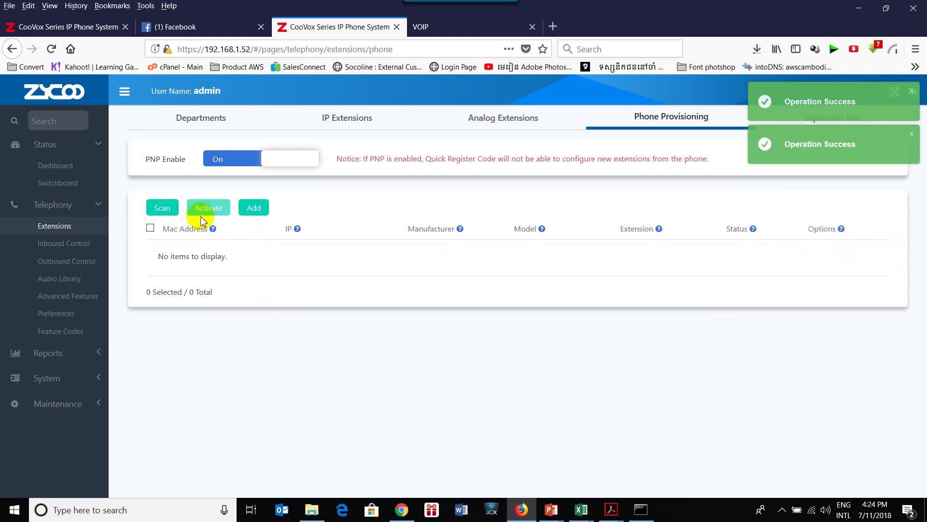
click(164, 212)
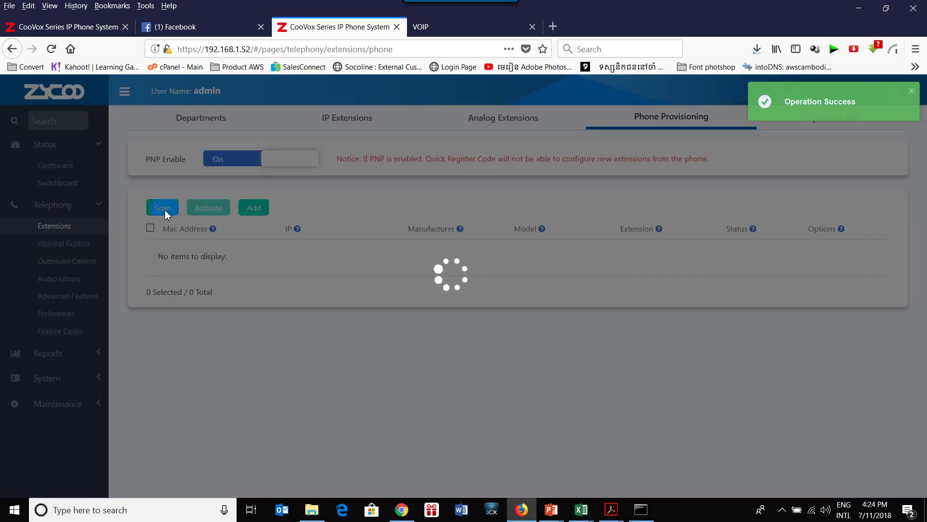
click(166, 211)
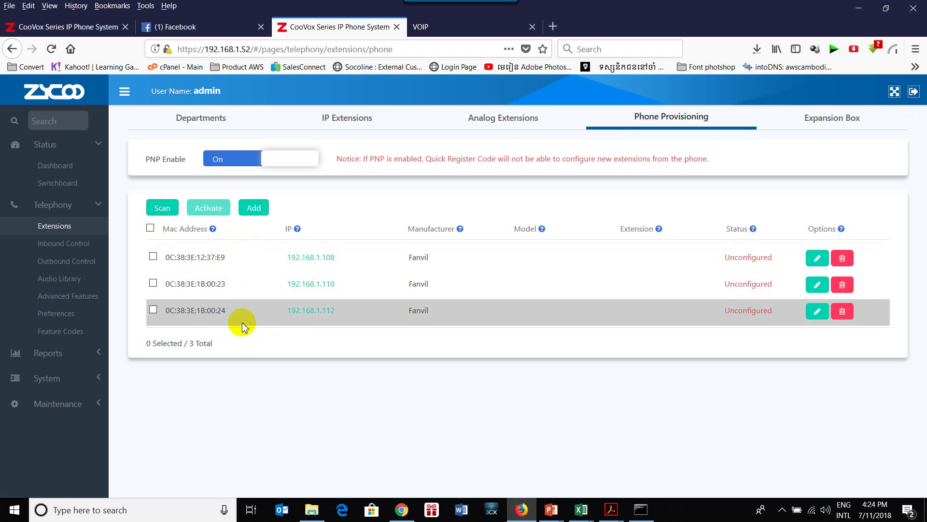
click(323, 284)
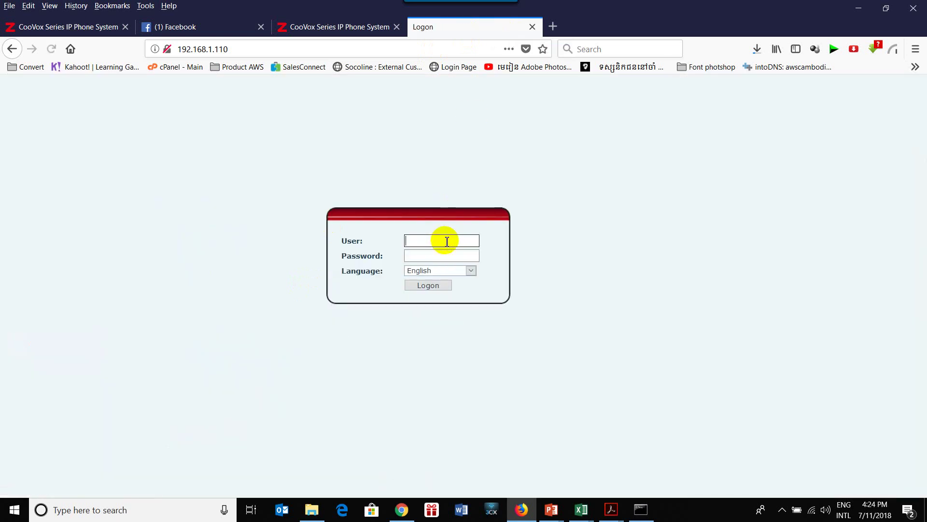
text(adm)
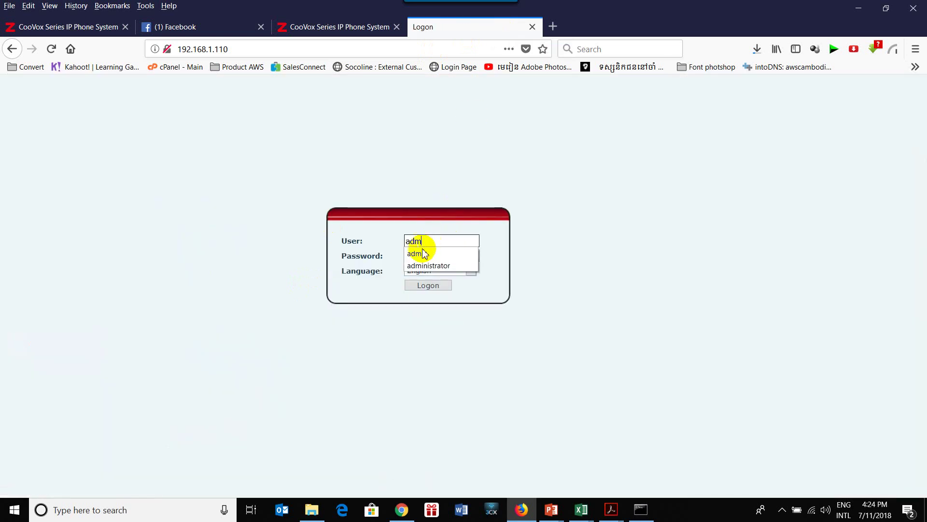
click(425, 254)
click(438, 256)
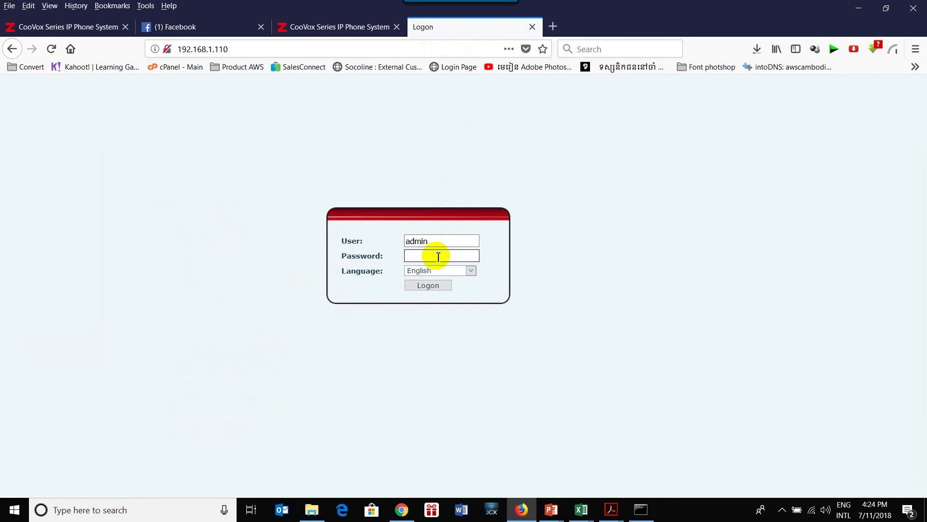
key(Return)
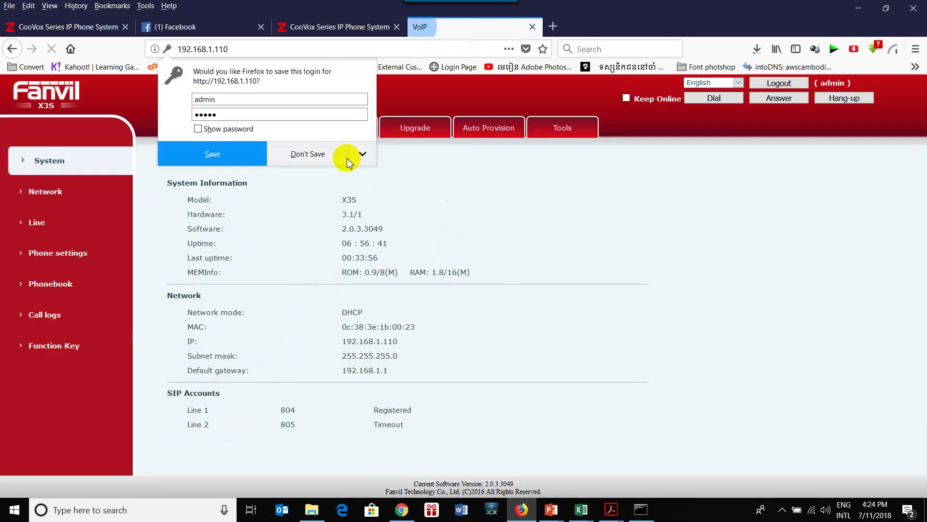
click(59, 225)
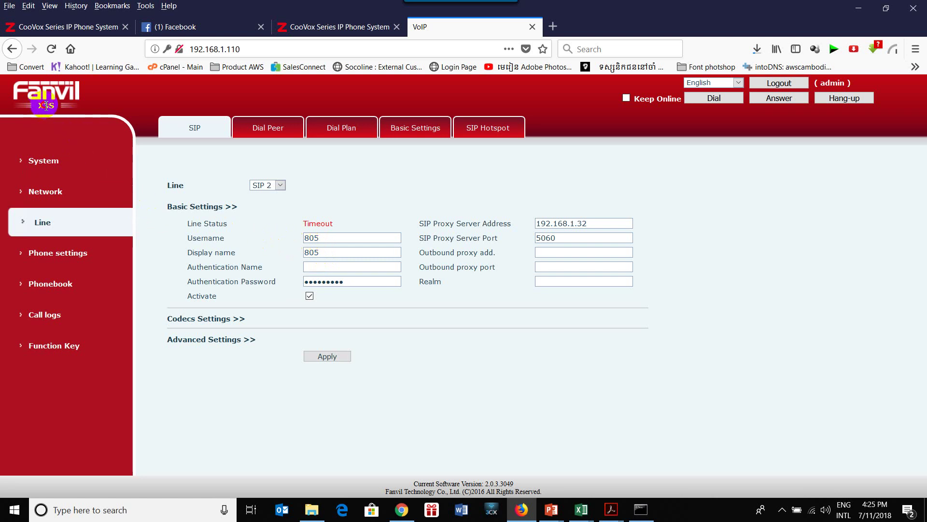
click(532, 27)
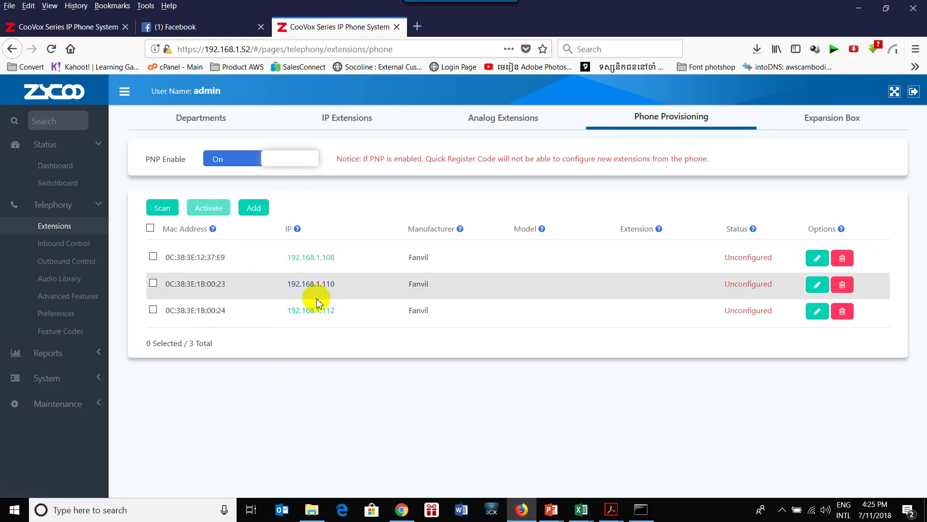
Sign in as admin on the 192.168.1.112 phone's web page, then close that tab.
click(317, 319)
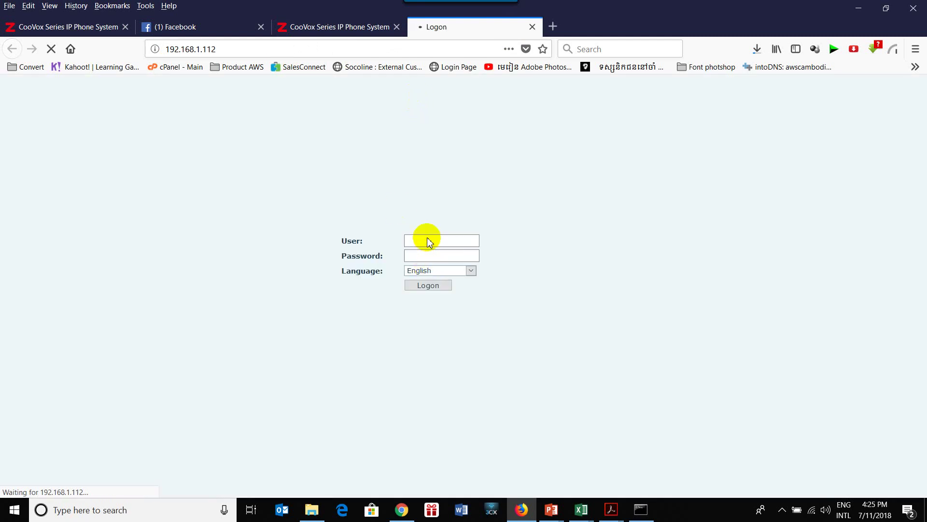
click(437, 238)
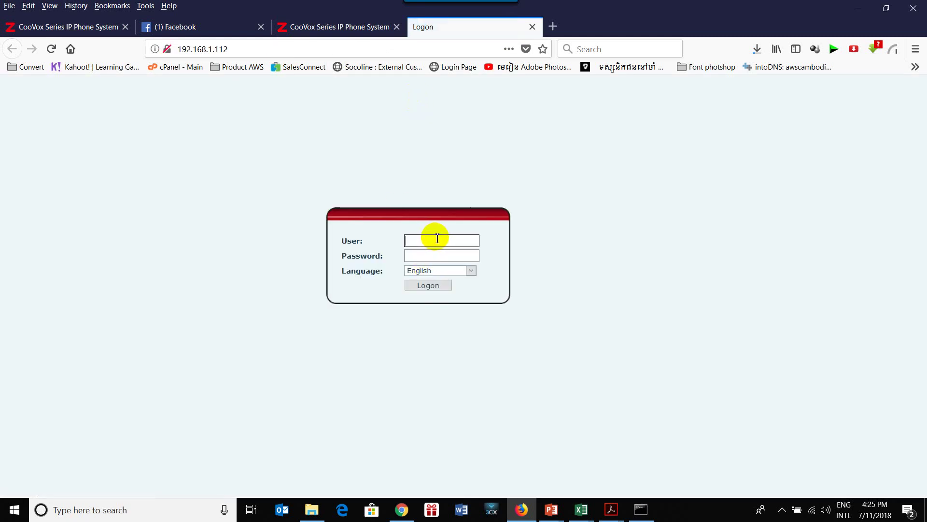
text(admin)
key(Tab)
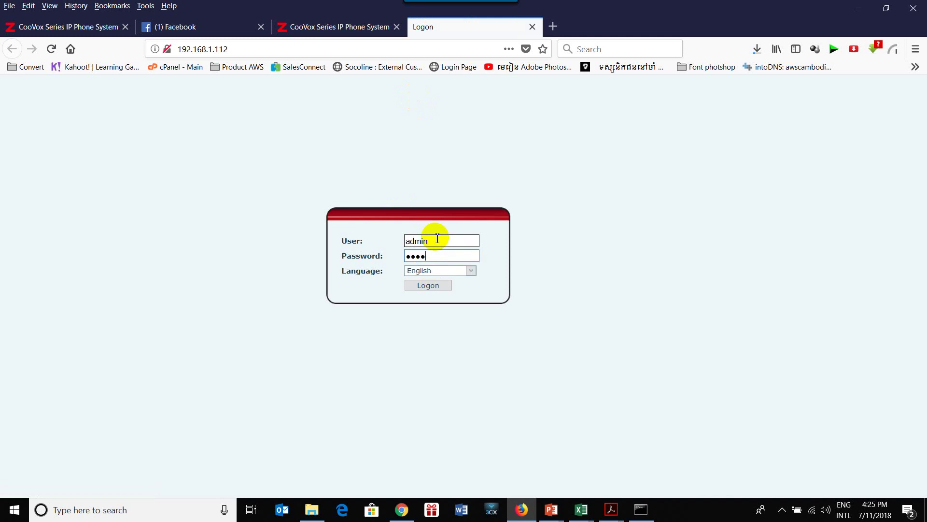
key(Return)
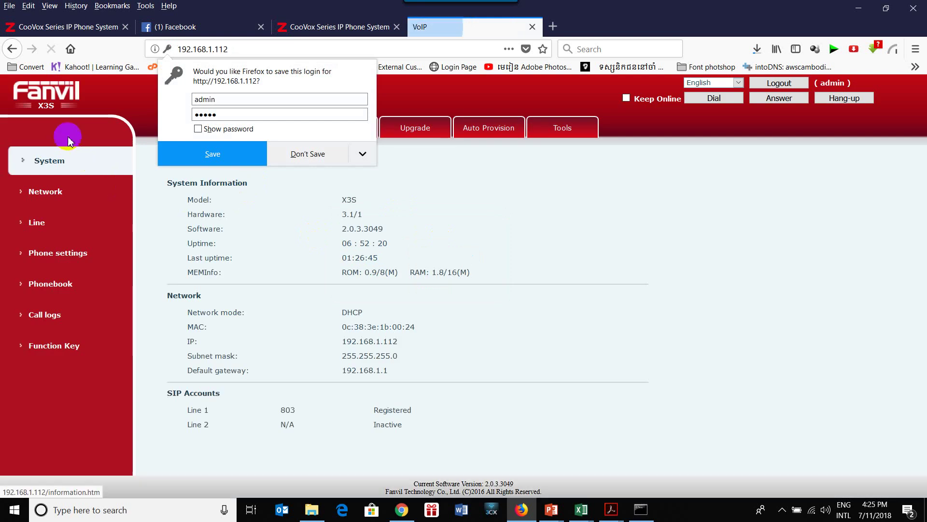
click(532, 27)
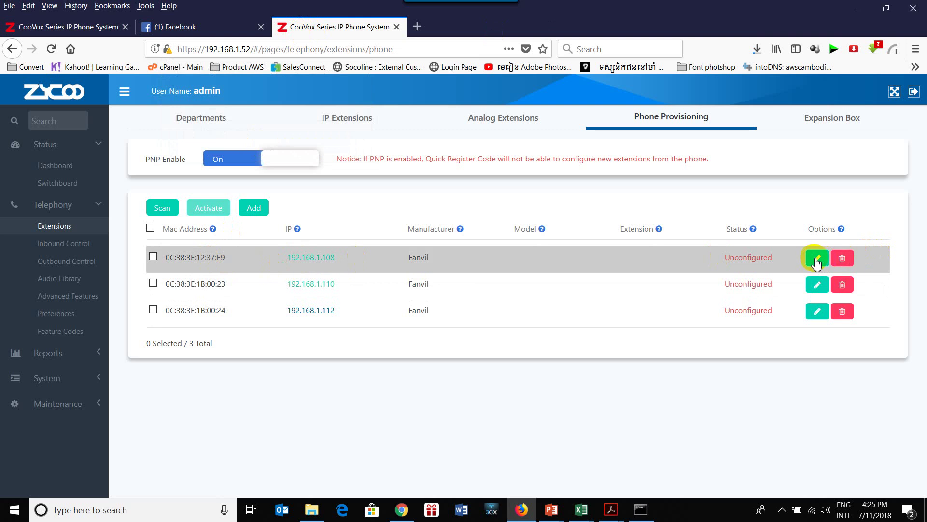
Log in as admin to the C600 phone's web page at 192.168.1.108.
click(319, 257)
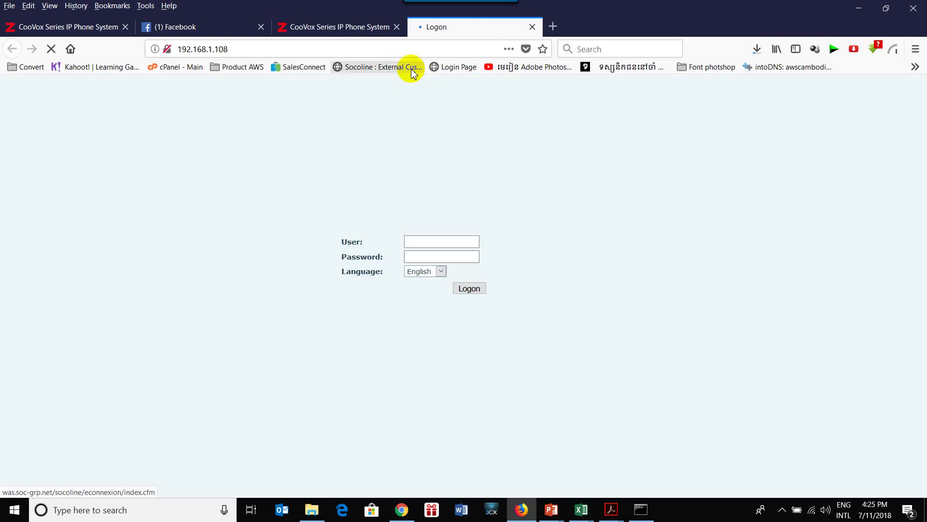
click(422, 241)
text(a)
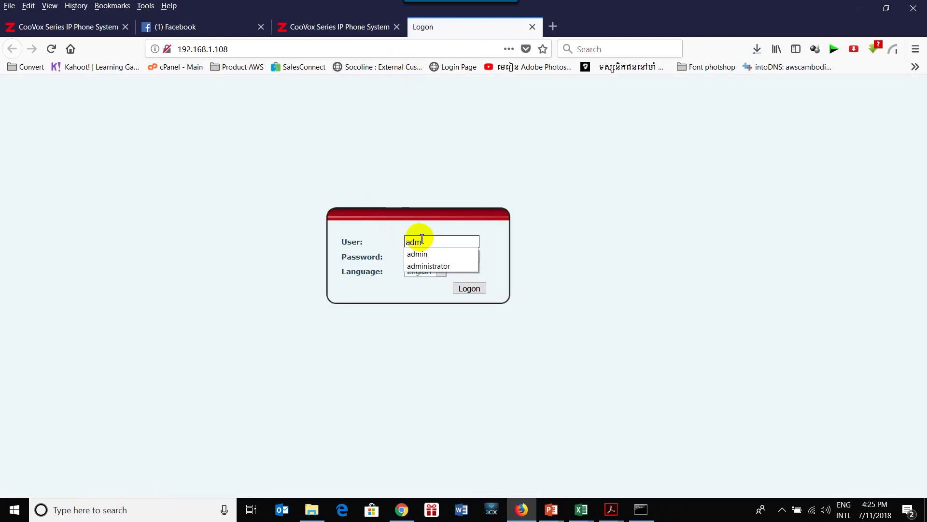
text(dm)
click(430, 254)
click(435, 260)
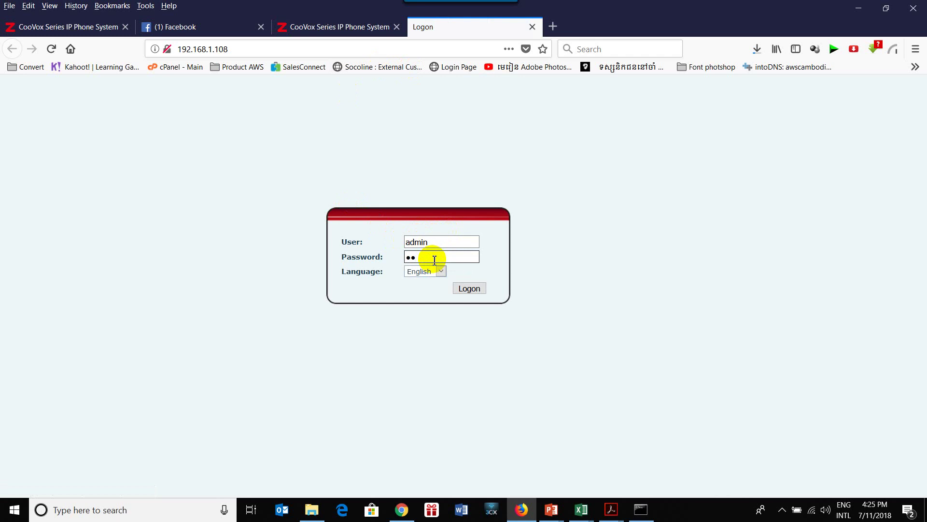
text(admin)
key(Return)
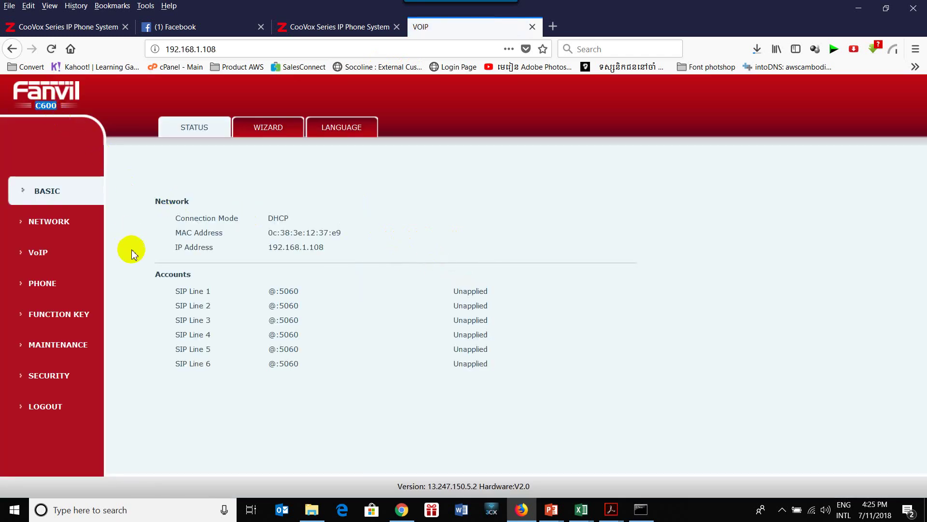
Set phone 0C:38:3E:12:37:E9 to model C600 on extension 101 and save.
click(318, 25)
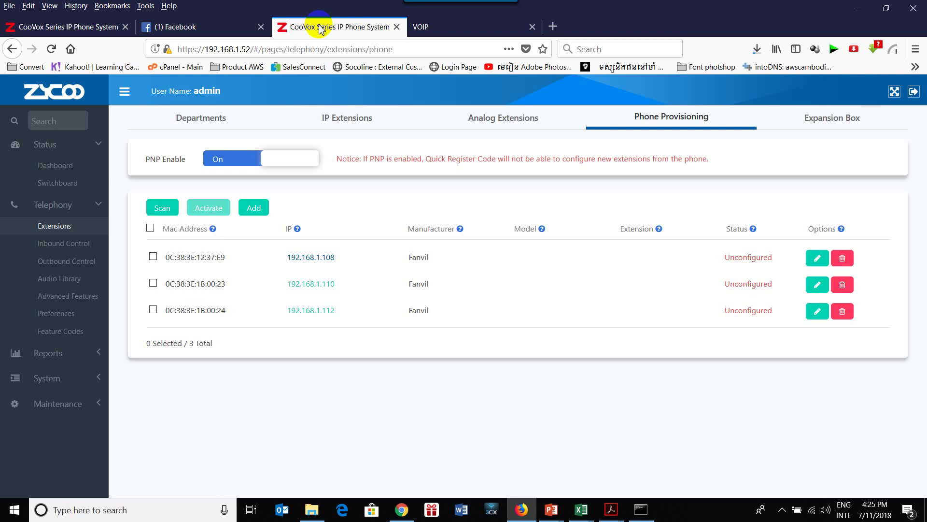
click(817, 258)
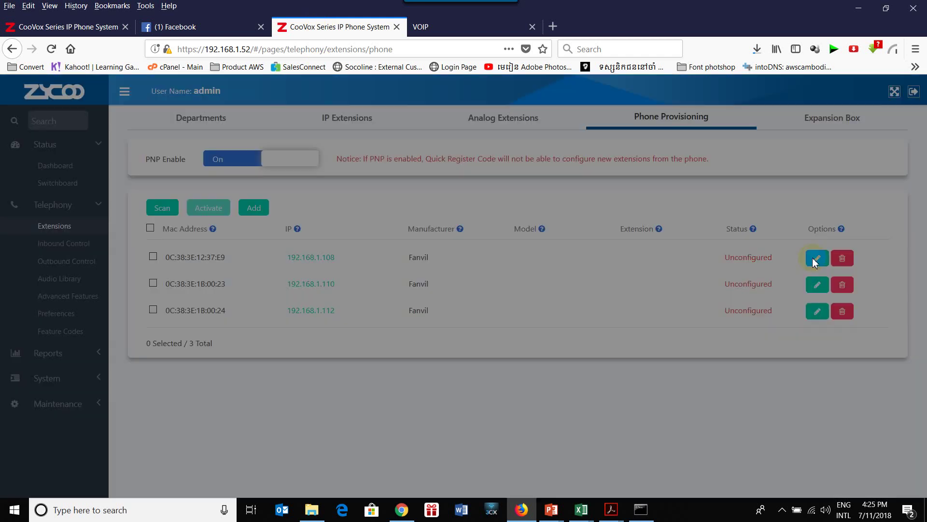
click(509, 145)
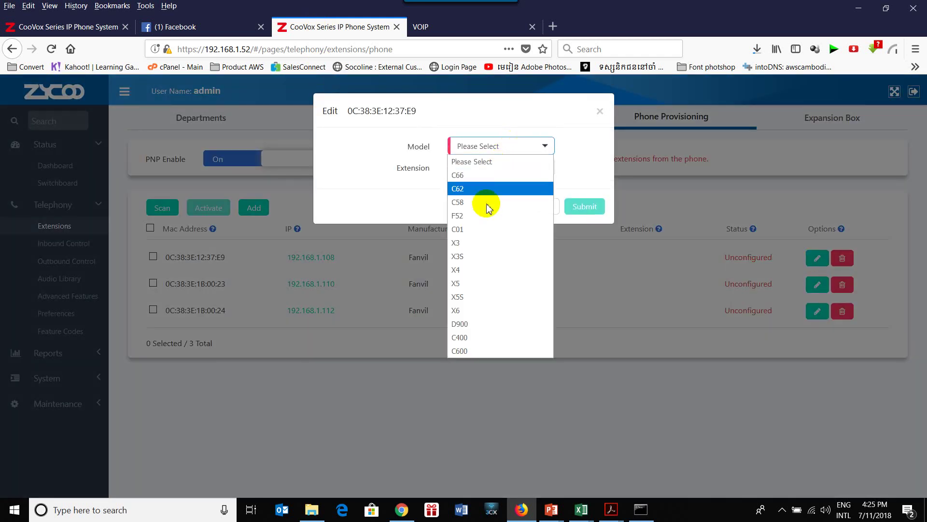
click(457, 351)
click(488, 167)
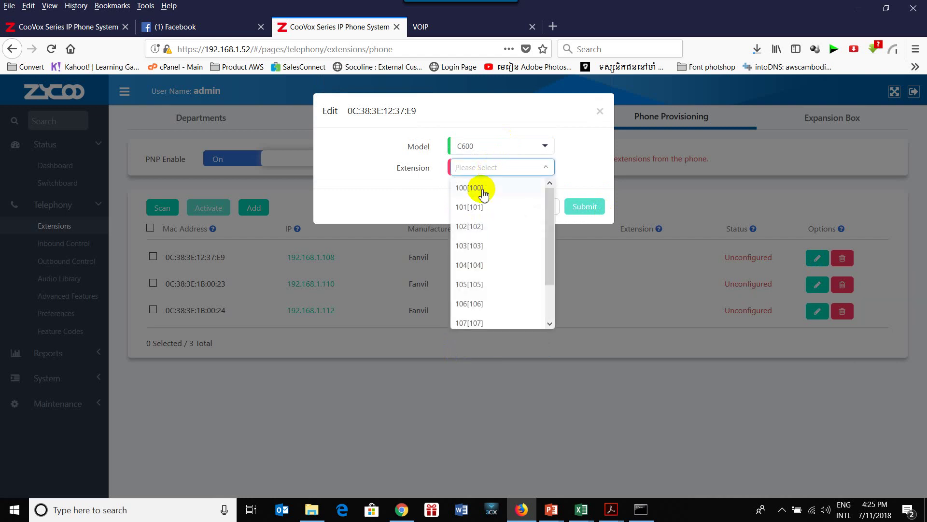
click(473, 207)
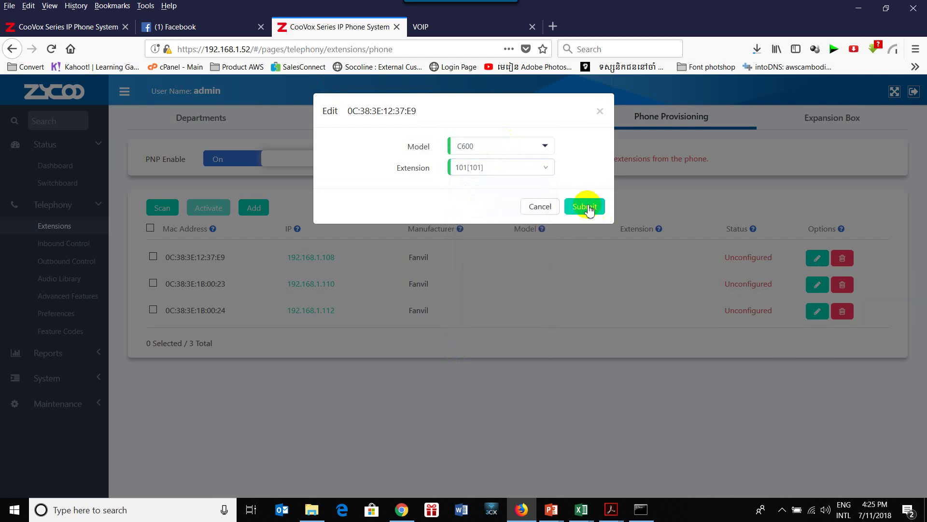
click(586, 206)
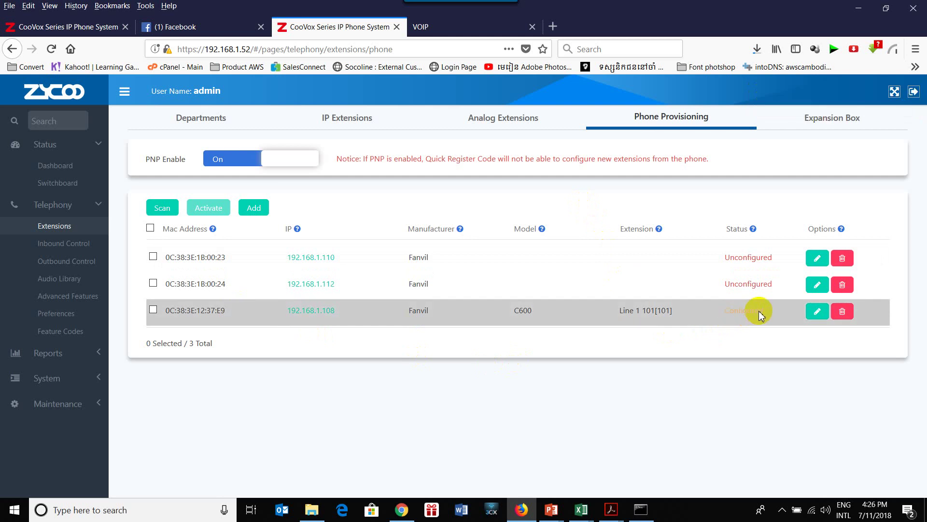
Select the newly configured C600 phone and activate it.
click(154, 309)
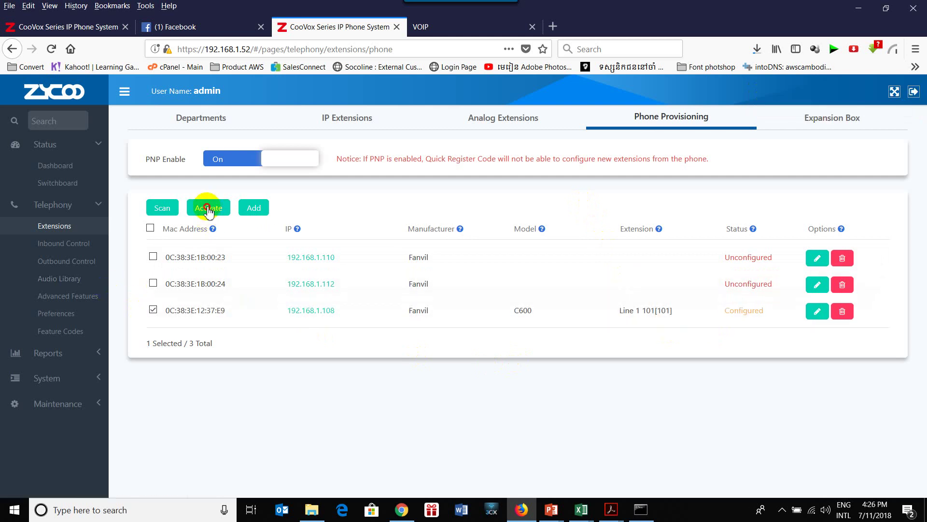
click(208, 207)
click(242, 175)
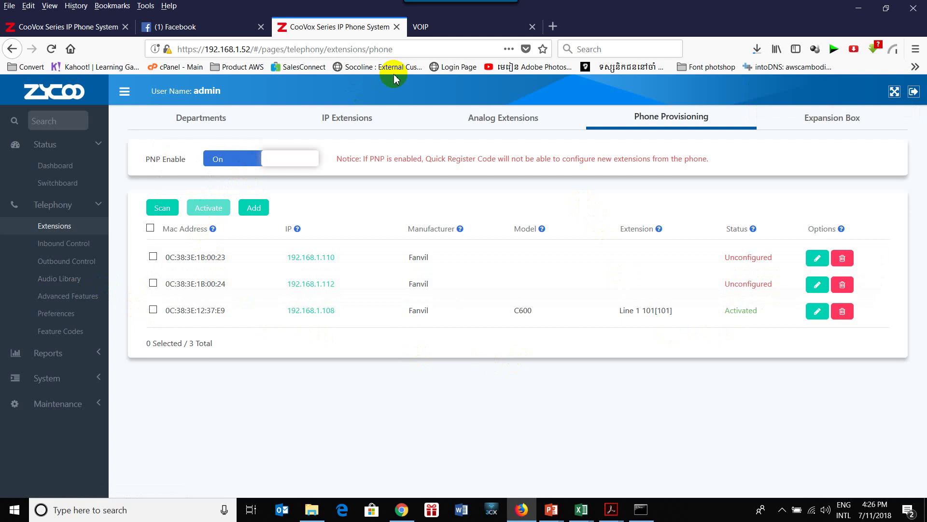
click(457, 33)
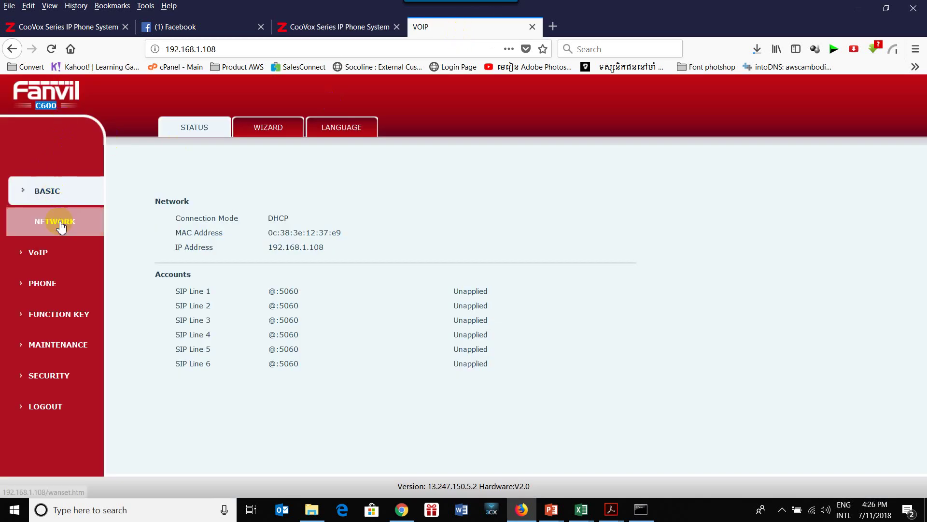
Bring up the C600's MAINTENANCE > REBOOT page, then go back to the CooVox provisioning list.
click(77, 351)
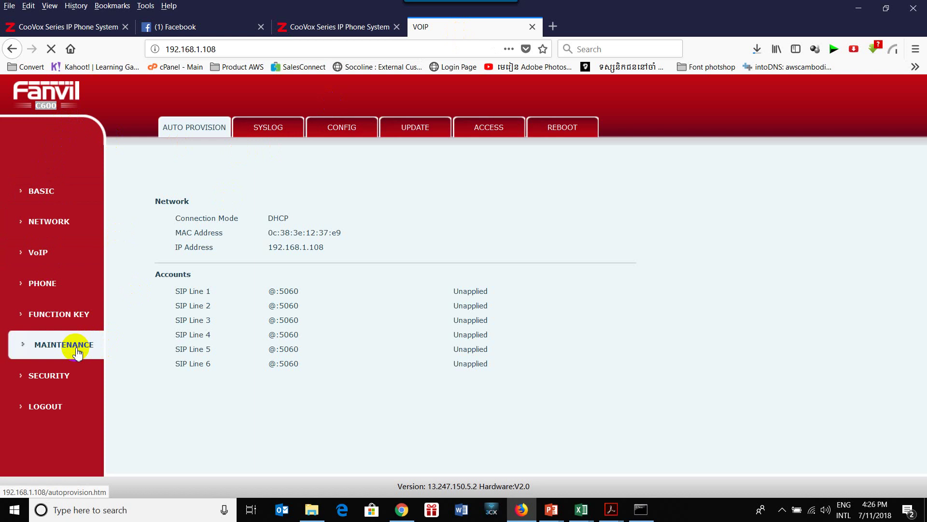
click(563, 126)
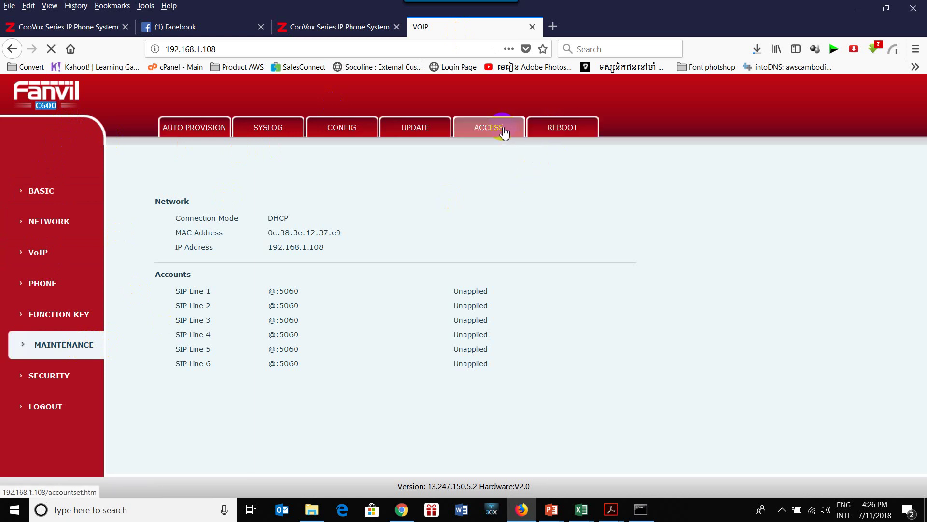
click(556, 126)
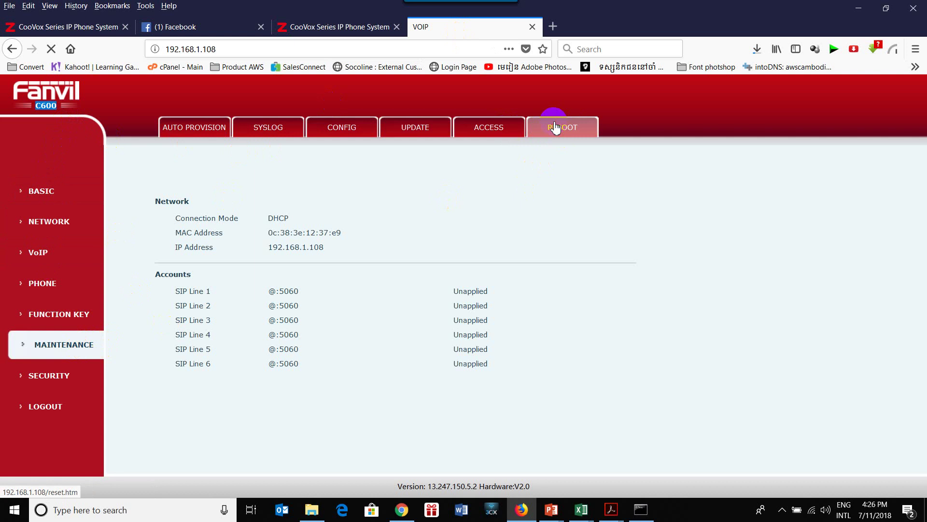
click(339, 27)
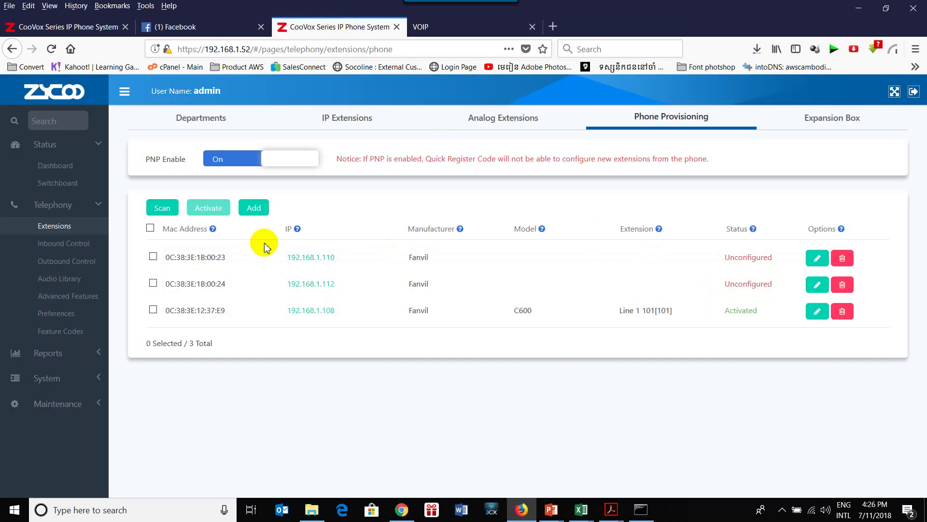
click(52, 185)
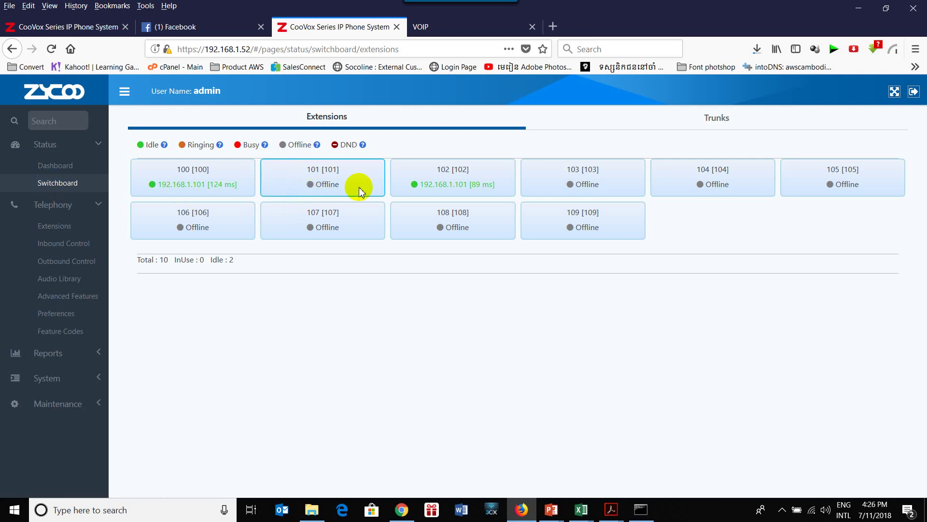
click(440, 28)
click(564, 131)
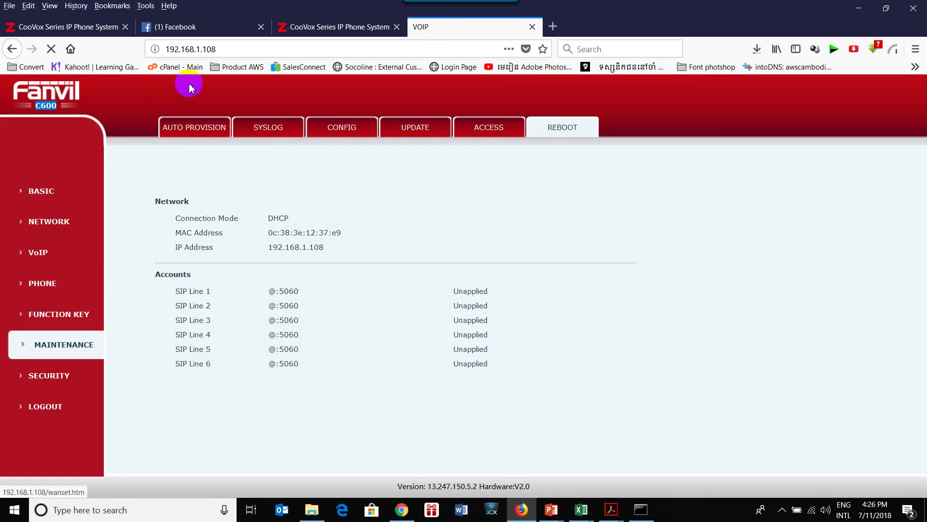
double_click(317, 248)
click(338, 27)
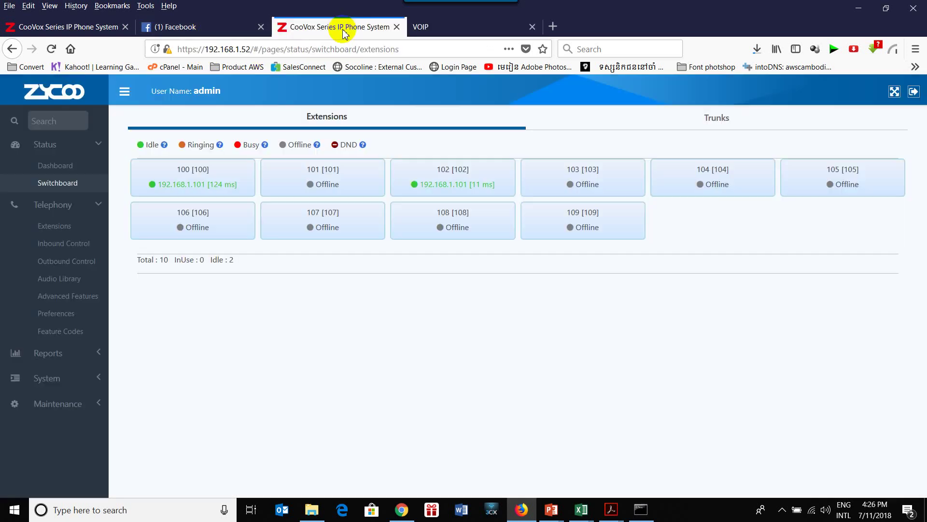
click(56, 227)
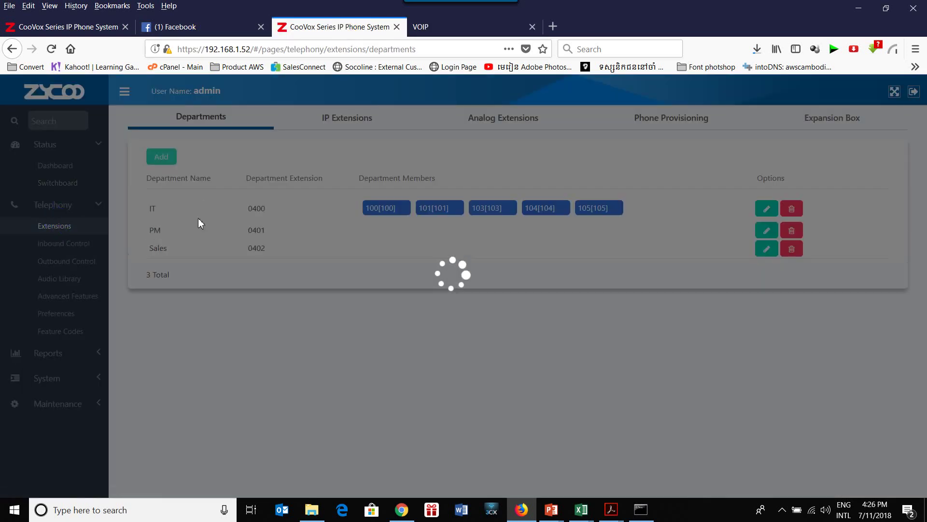
click(658, 118)
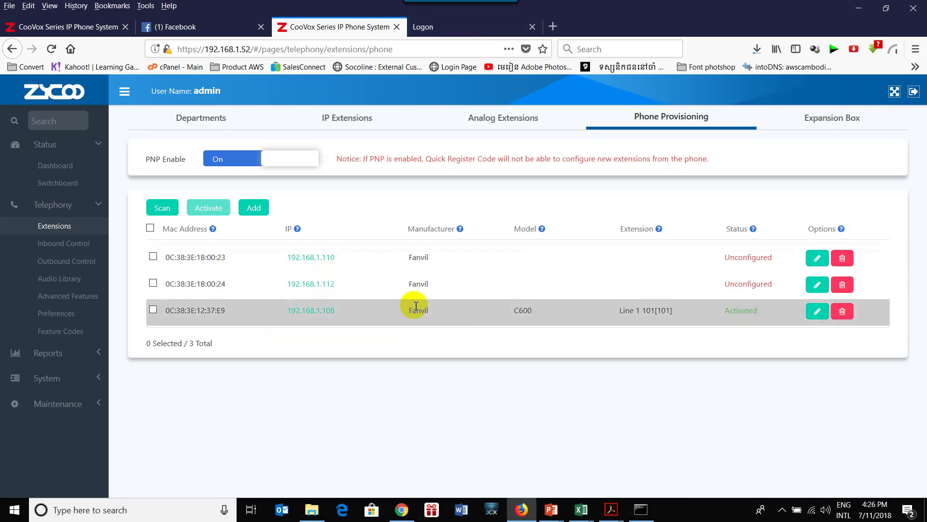
Log in as admin to the 192.168.1.108 phone's web page.
click(326, 311)
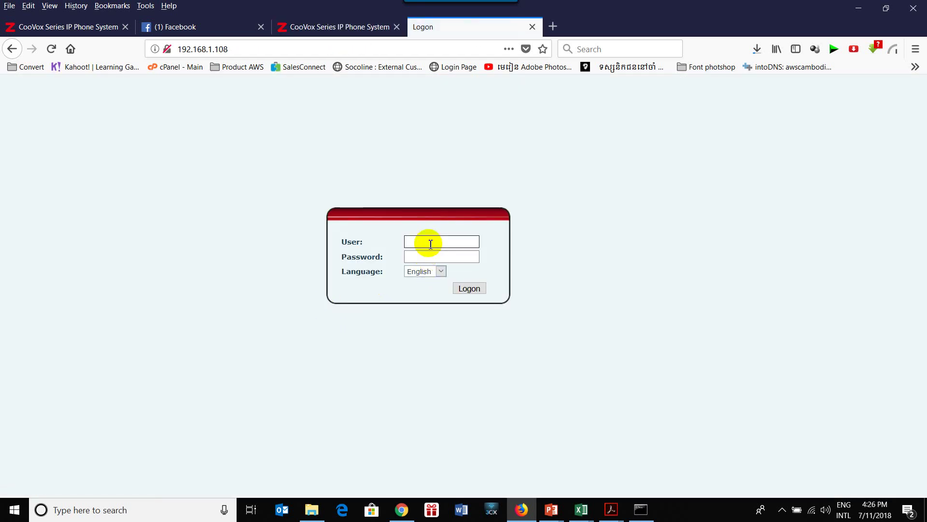
text(admin)
key(Tab)
text(admin)
key(Return)
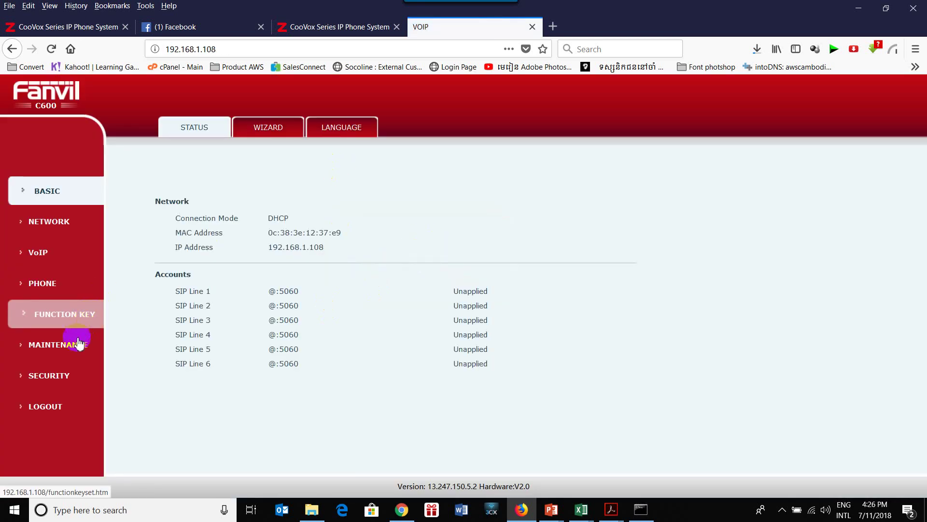
Reboot the 192.168.1.108 phone from MAINTENANCE > REBOOT and return to CooVox.
click(77, 343)
click(563, 128)
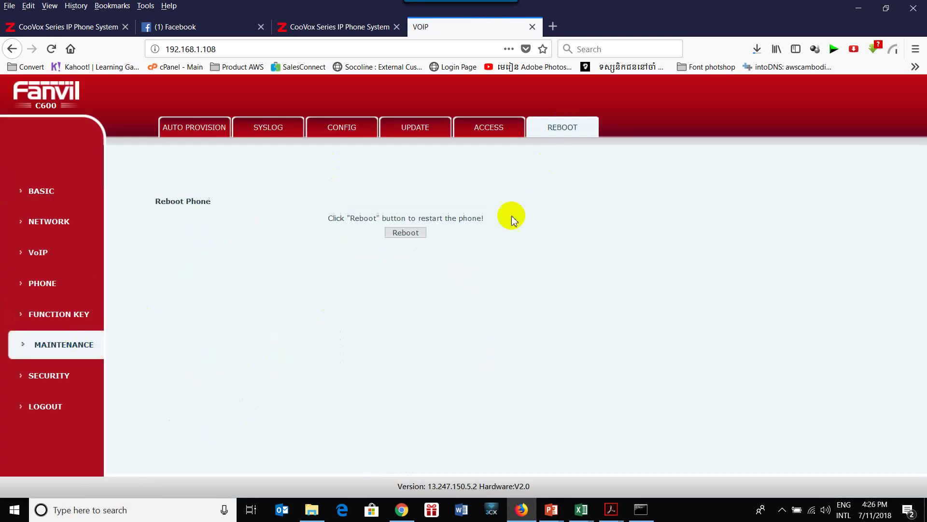
click(406, 232)
click(493, 252)
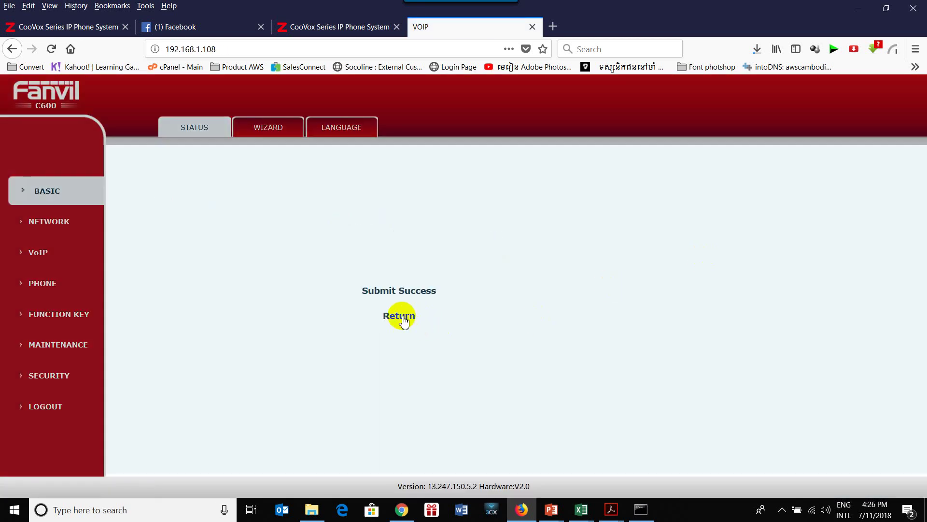
click(399, 316)
click(406, 233)
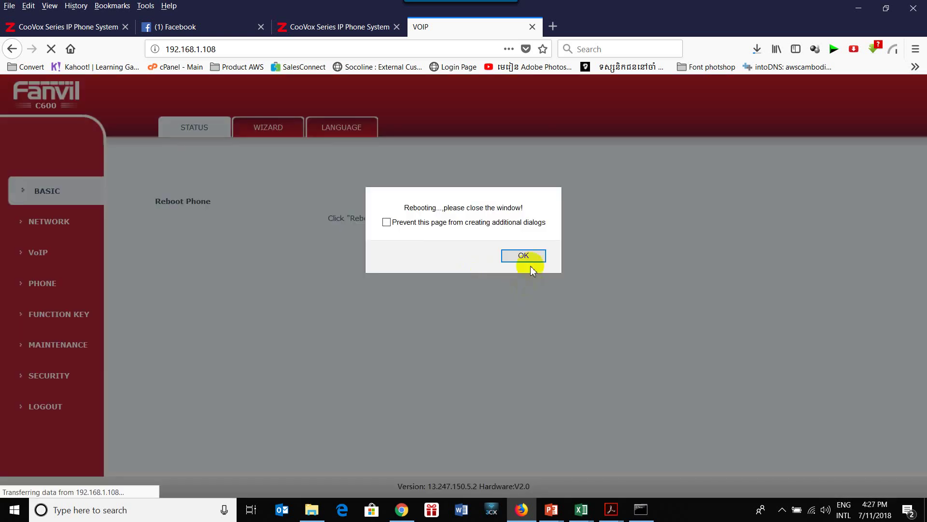
click(528, 258)
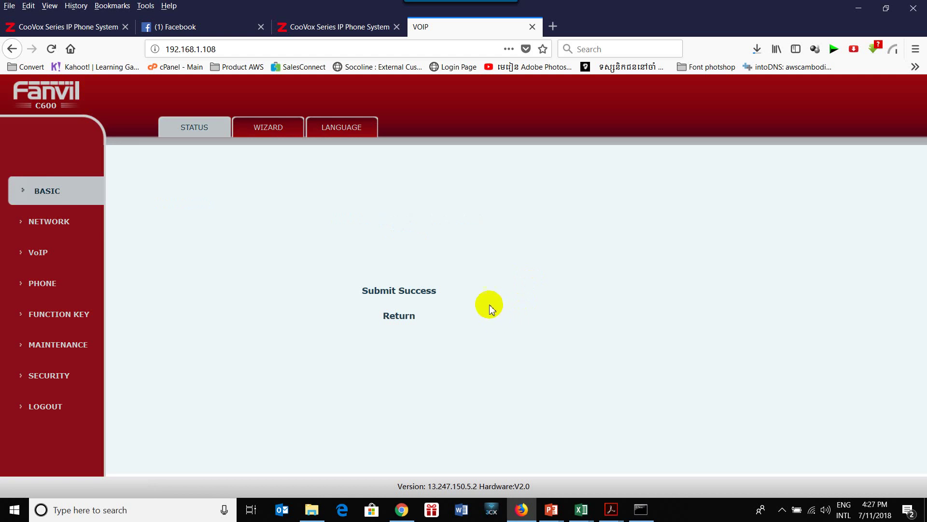
click(311, 30)
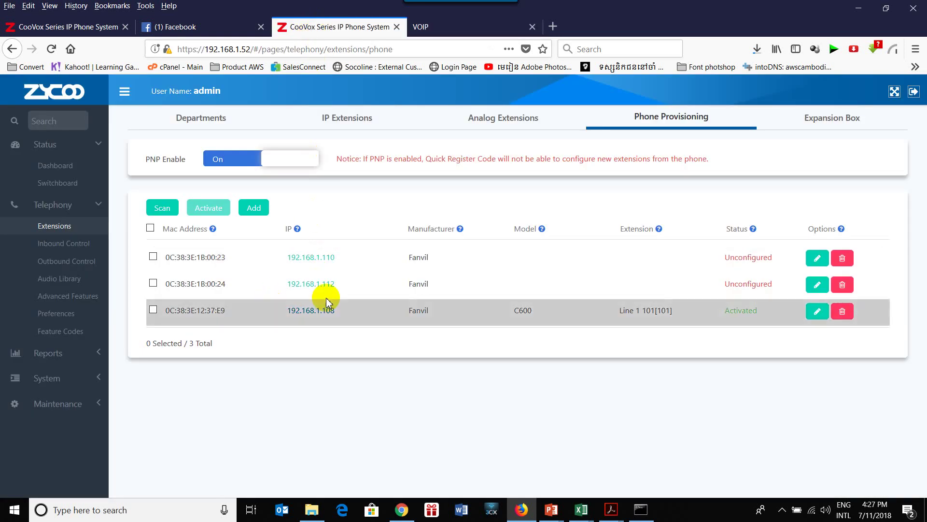
Rescan until Fanvil phone 0C:38:3E:12:37:EB at 192.168.1.106 appears in the list.
click(164, 209)
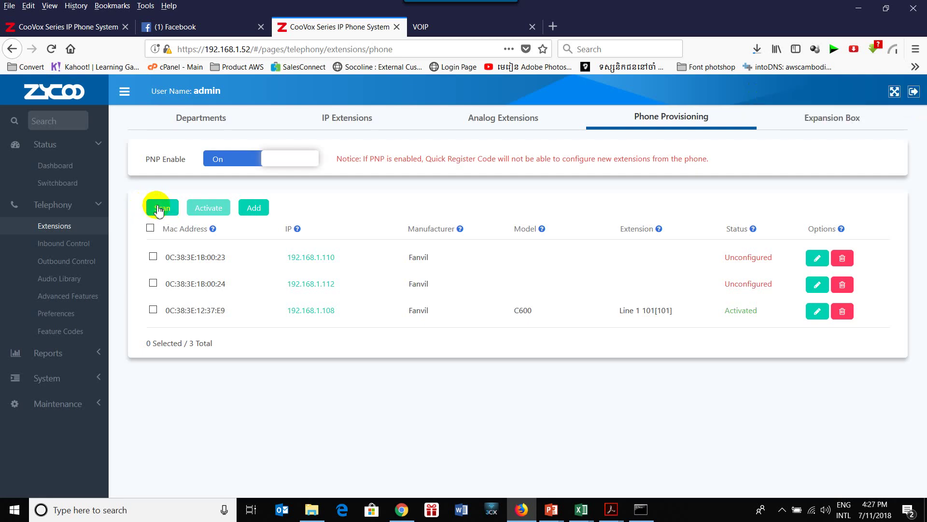
click(159, 207)
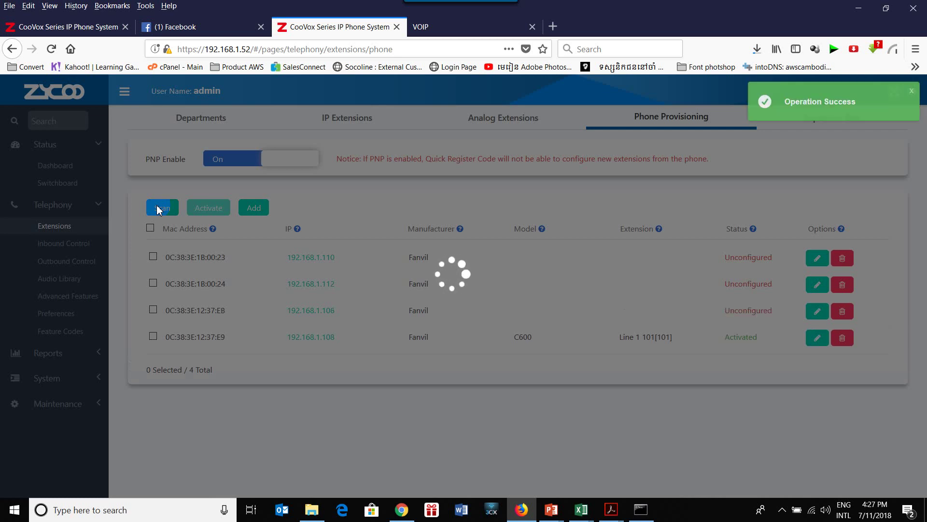
click(159, 210)
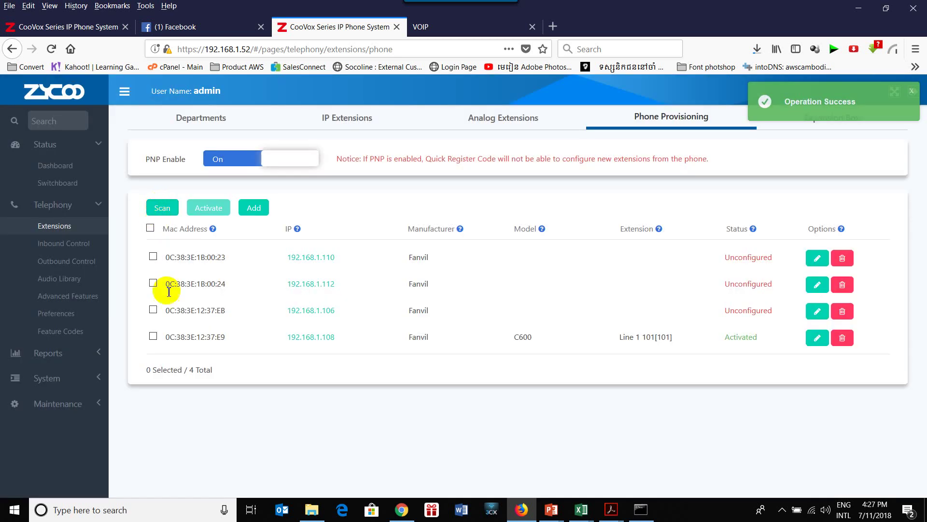
click(299, 310)
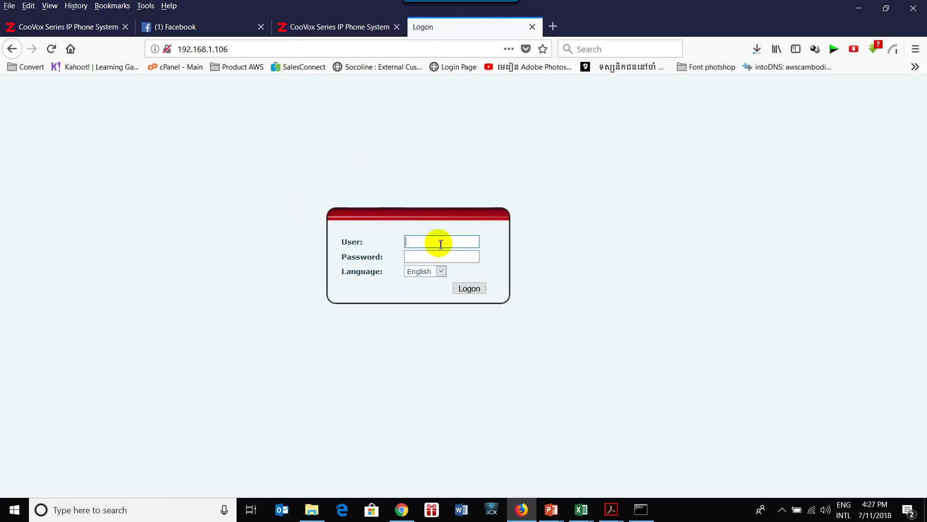
Log in as admin to the 192.168.1.106 phone's Fanvil page, then return to CooVox.
text(ad)
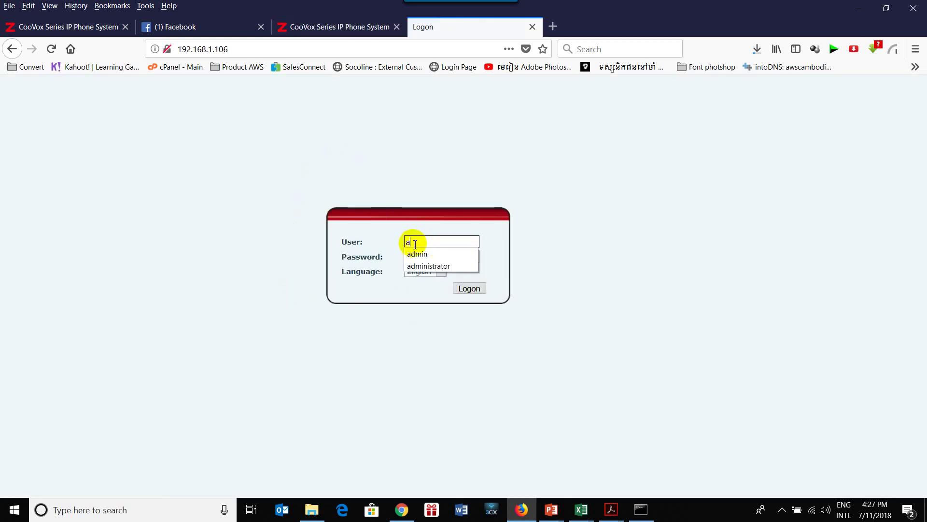
click(421, 255)
click(439, 256)
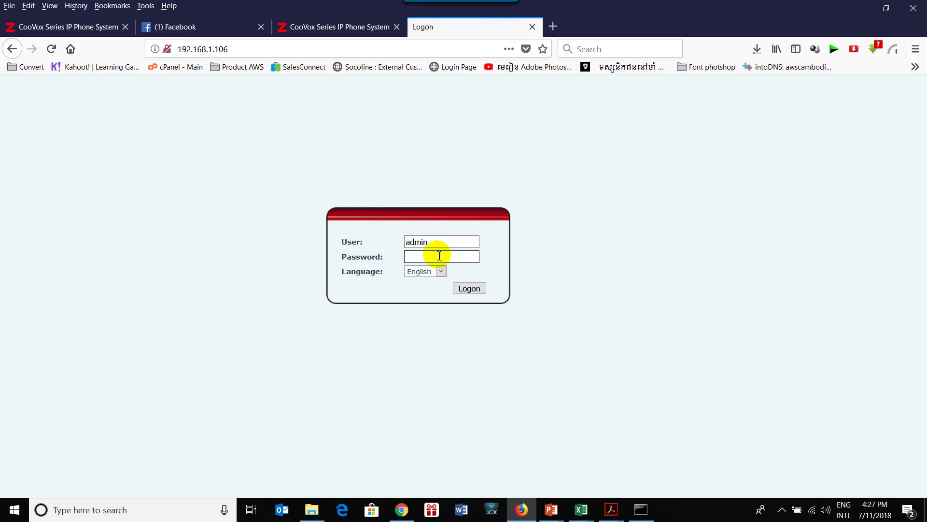
text(admin)
key(Return)
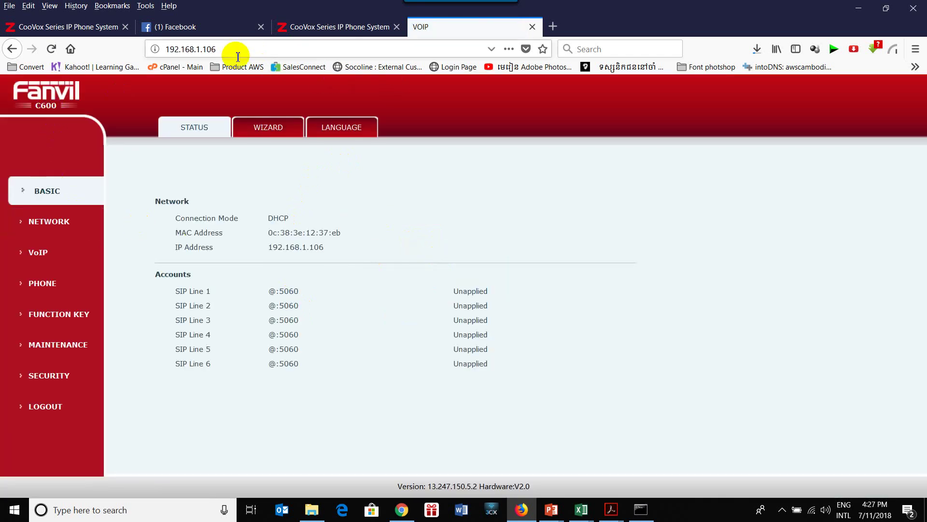
click(154, 47)
click(309, 26)
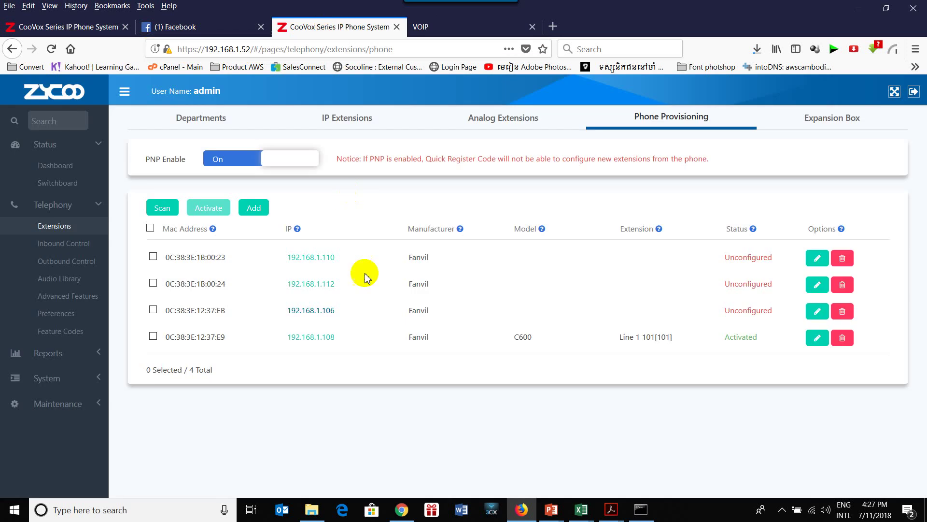
Assign model C600 and extension 103 to phone 0C:38:3E:12:37:EB, save, and tick its row.
click(815, 311)
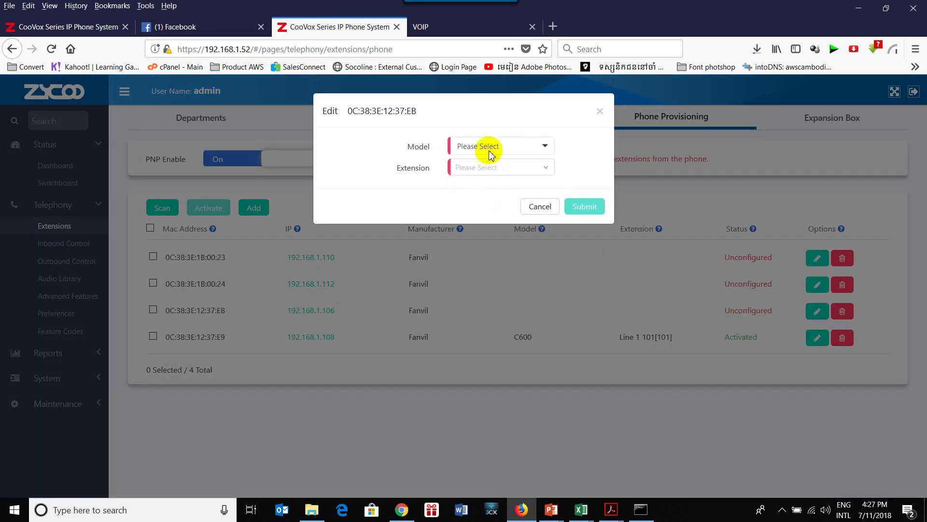
click(488, 146)
click(469, 350)
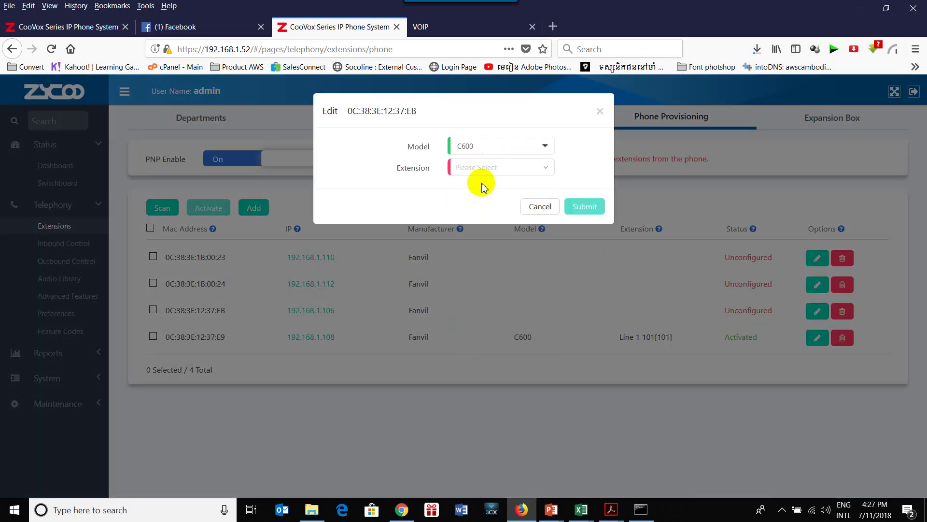
click(521, 152)
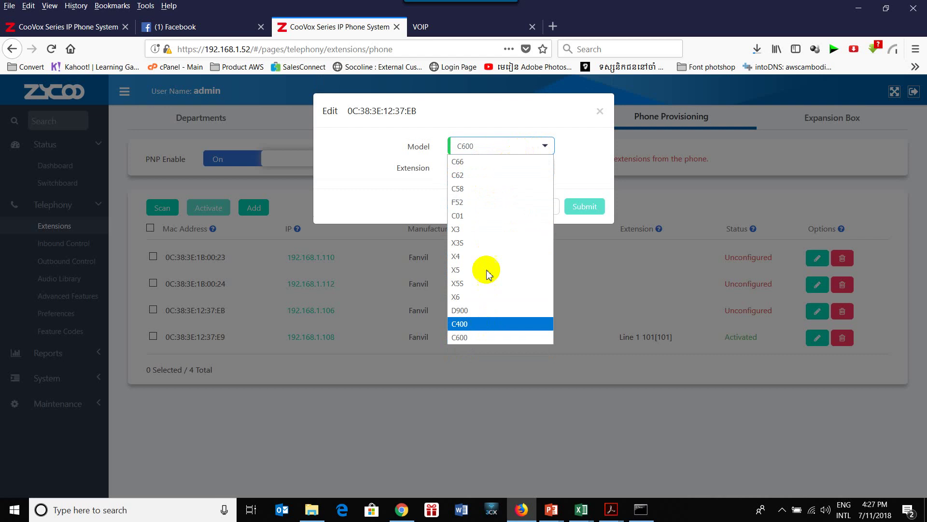
click(571, 150)
click(509, 168)
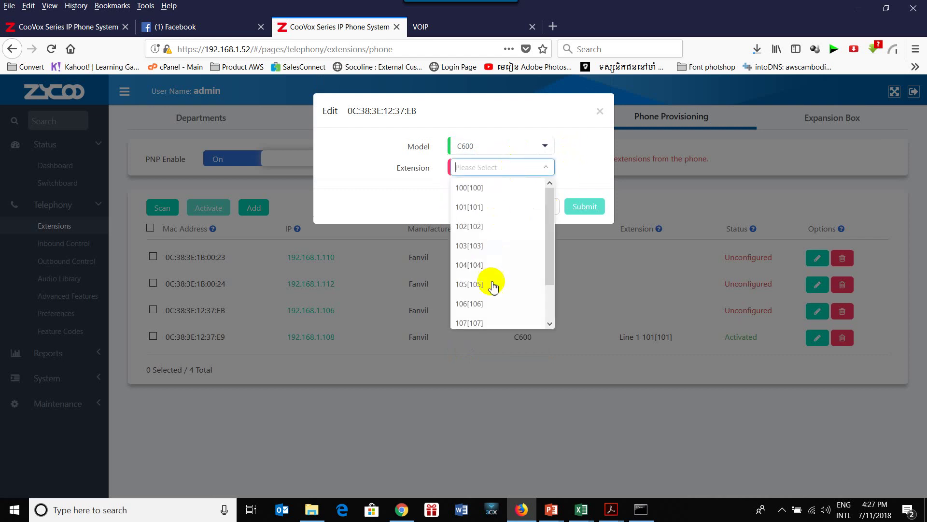
click(472, 246)
click(581, 208)
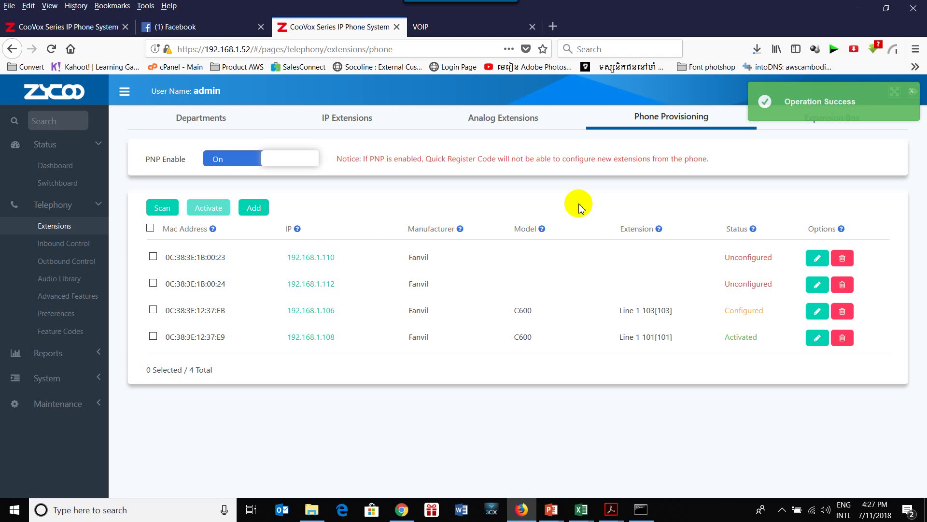
click(152, 310)
Activate the extension 103 phone, then select both C600 phones (101 and 103) and reboot them.
click(204, 209)
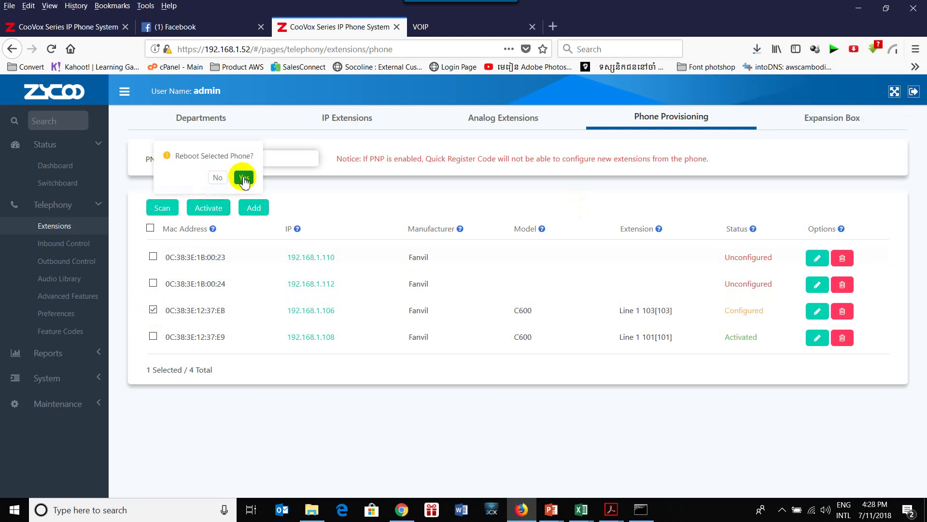
click(241, 176)
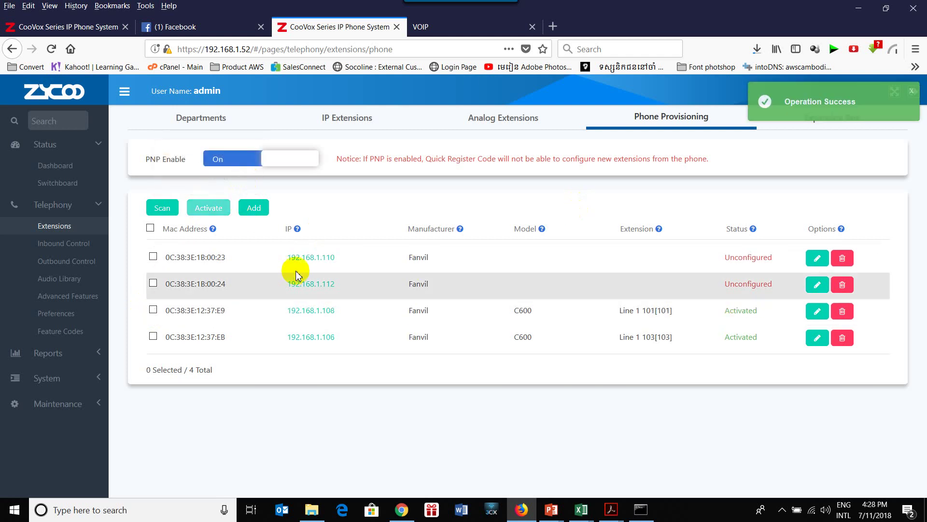
click(154, 310)
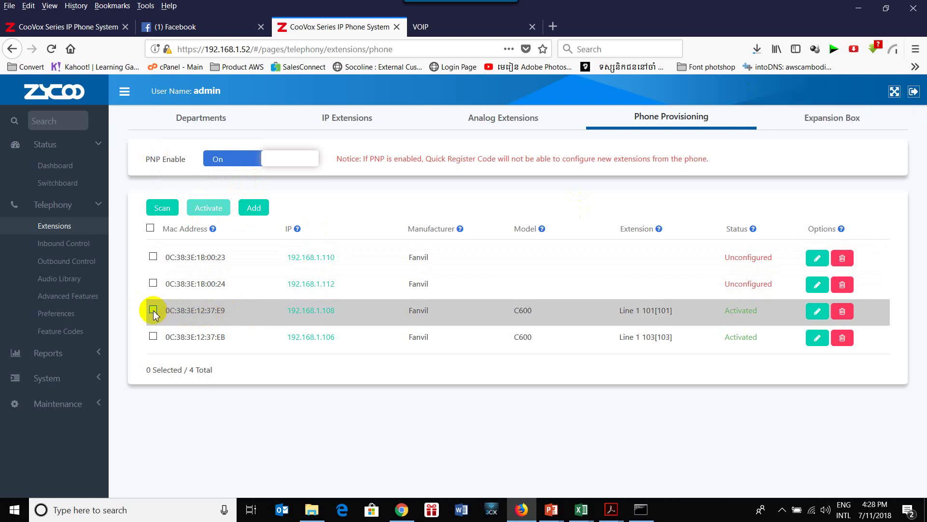
click(154, 337)
click(205, 209)
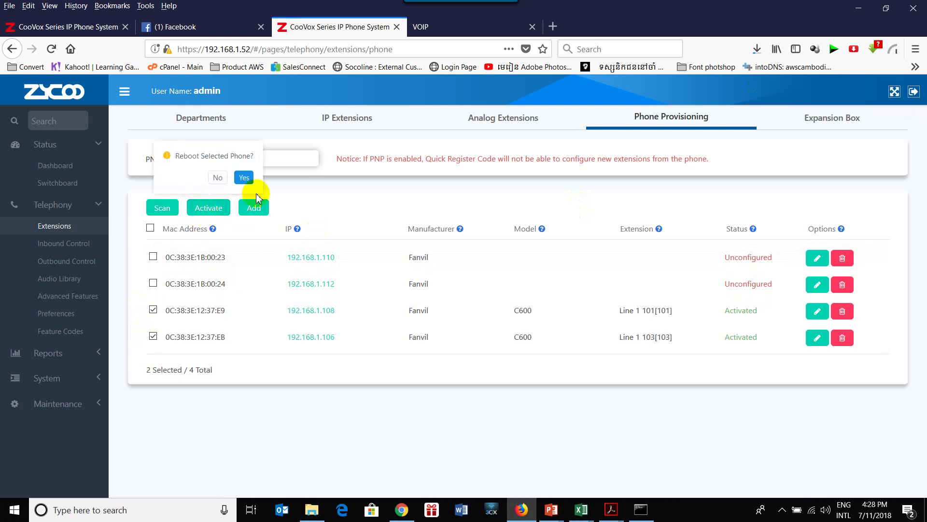
click(244, 178)
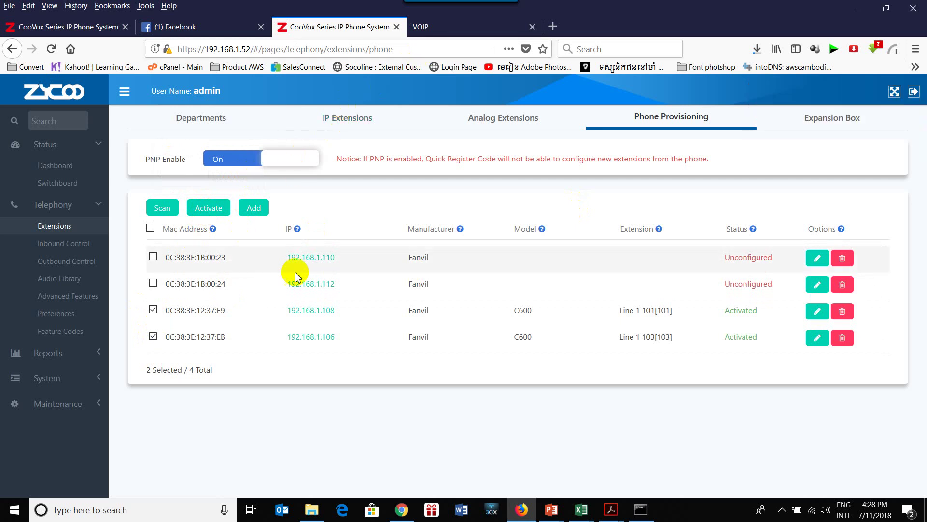
Open the 192.168.1.108 phone's web interface and log in with the suggested user name.
click(316, 311)
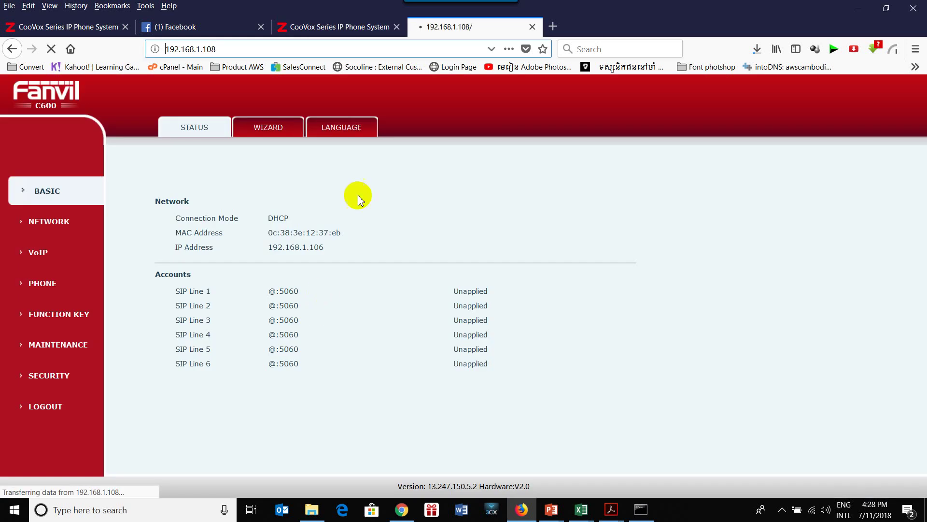
click(360, 29)
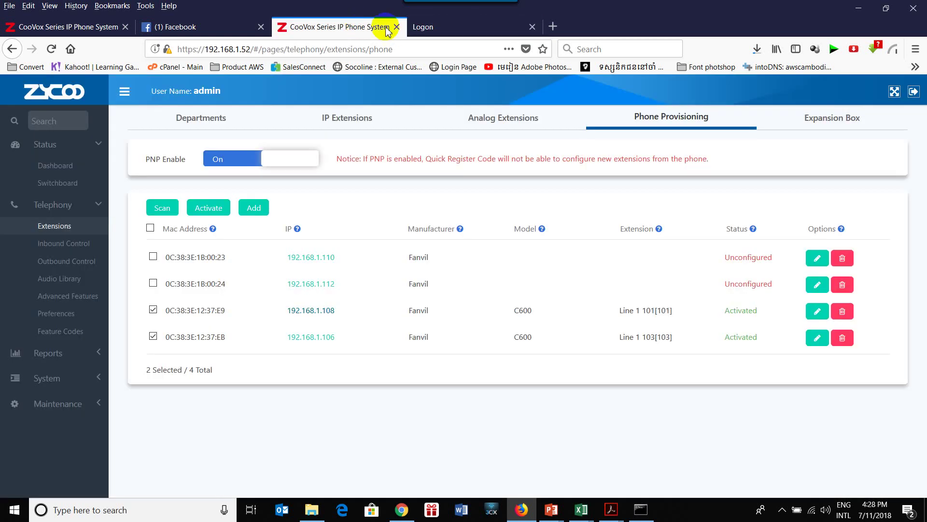
click(425, 27)
click(421, 241)
text(a)
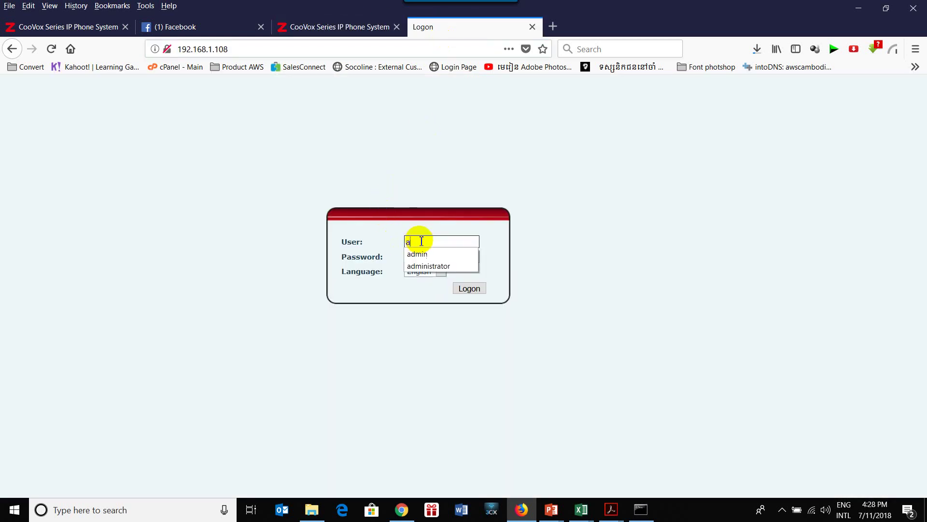
text(dm)
click(440, 254)
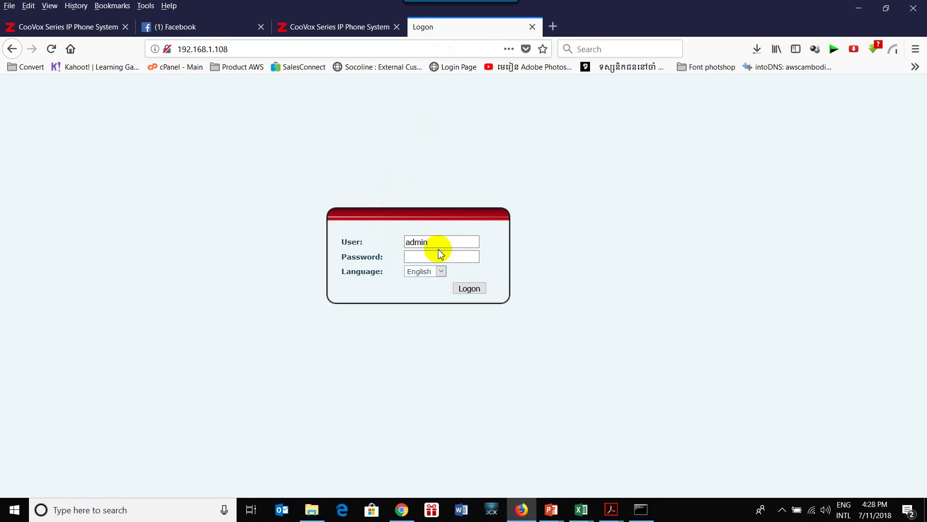
key(Return)
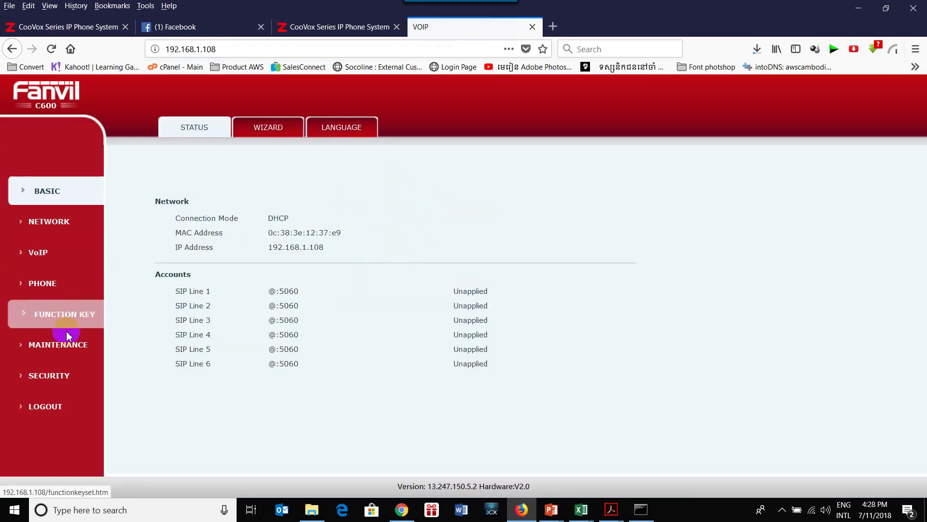
Reboot the phone twice from Maintenance > Reboot, then return to the PBX admin page.
click(68, 346)
click(553, 131)
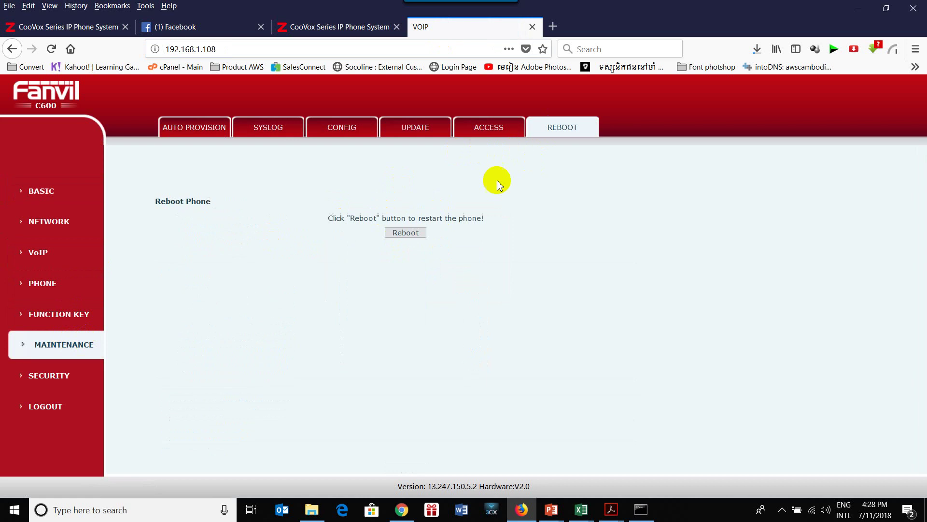
click(406, 232)
click(511, 252)
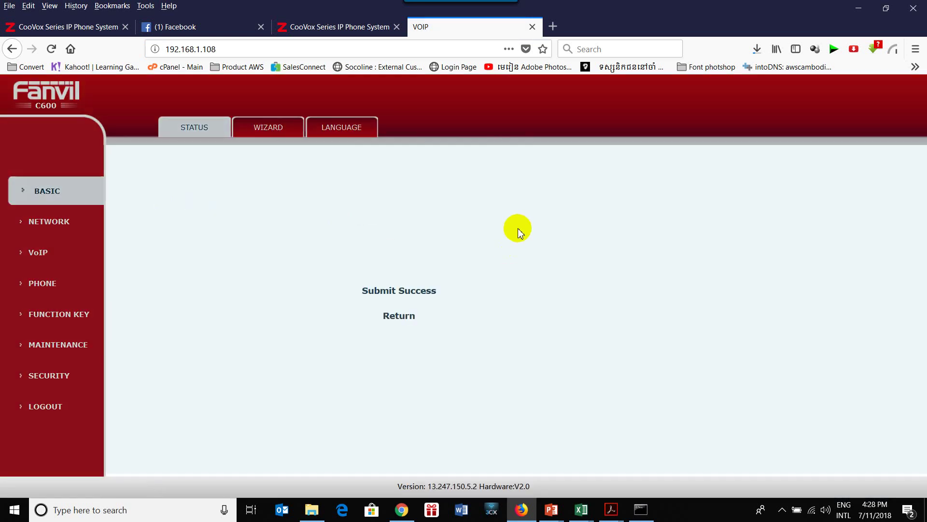
click(401, 315)
click(415, 234)
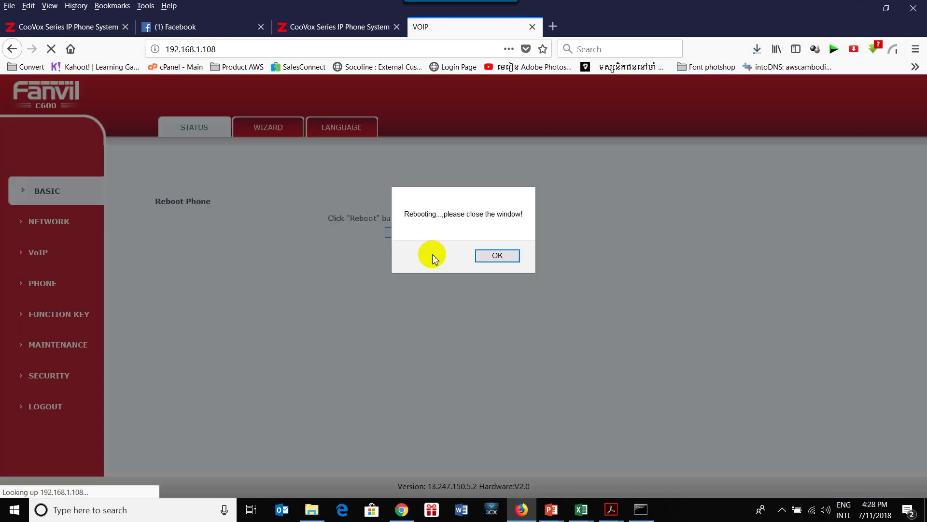
click(486, 255)
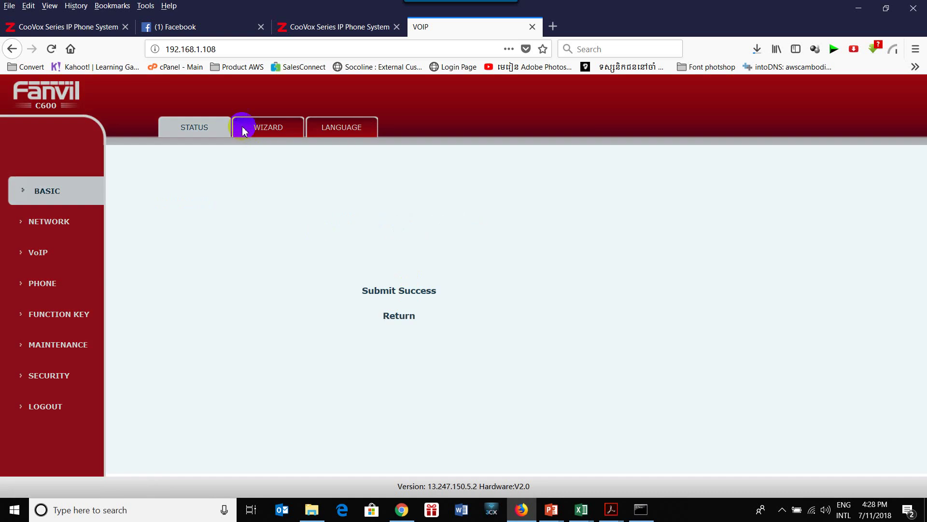
click(298, 27)
click(261, 27)
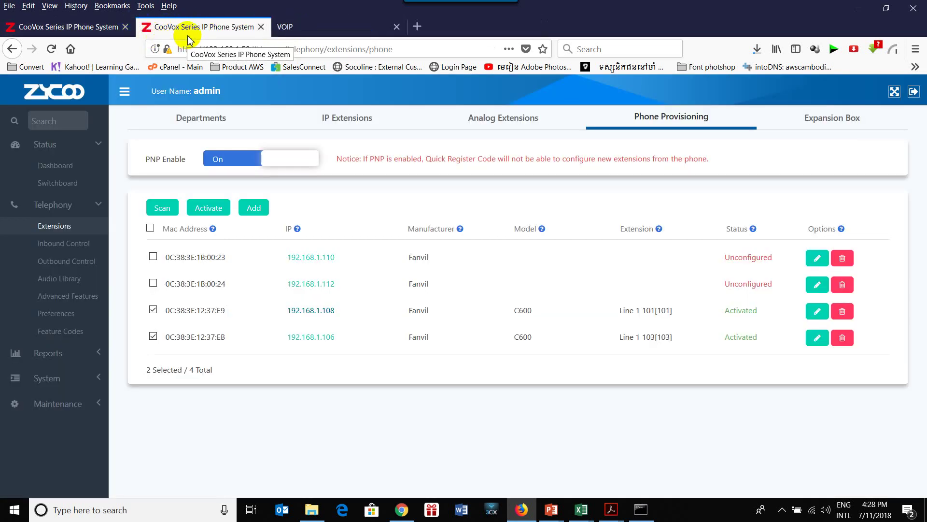
Refresh the Switchboard repeatedly; extensions 101 and 103 stay Offline, then go to Extensions.
click(60, 184)
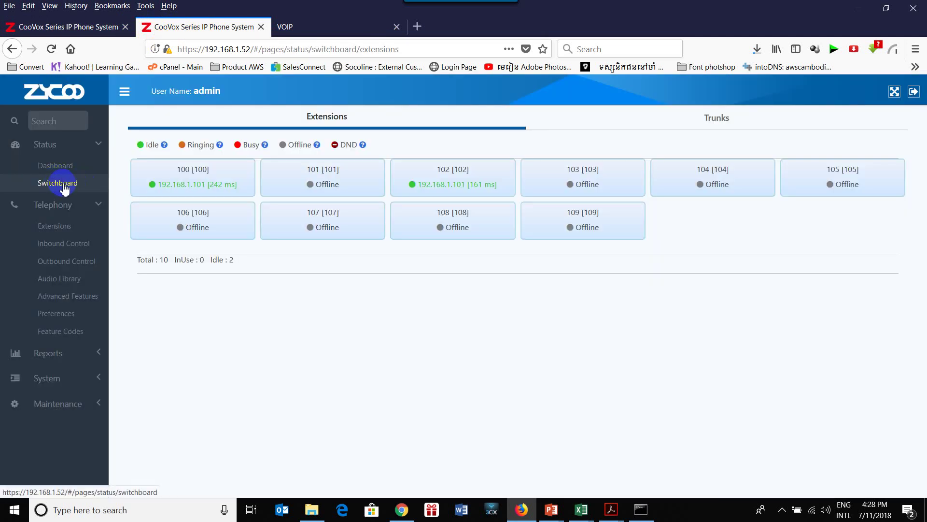
click(64, 187)
click(64, 188)
click(64, 187)
click(64, 187)
click(65, 187)
click(64, 188)
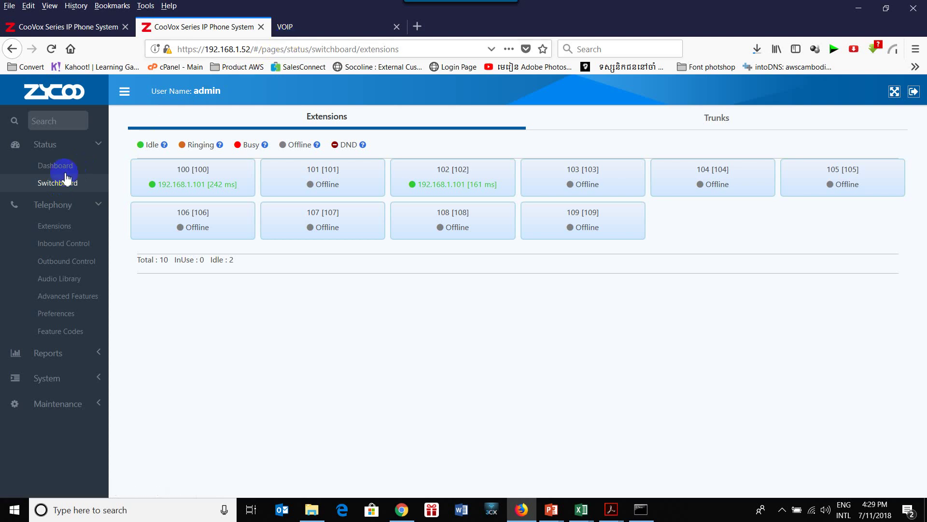
click(54, 226)
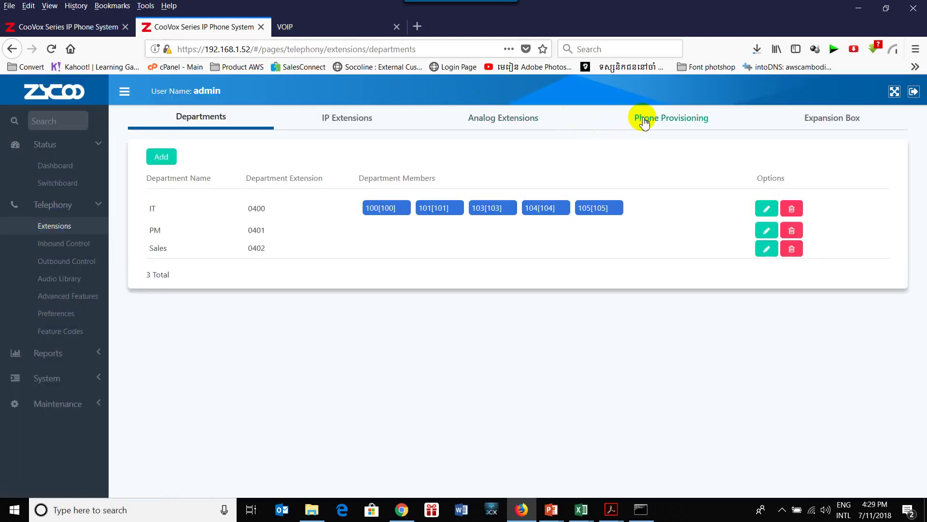
Check the Phone Provisioning list, revisit Extensions, and open Maintenance > Reboot and Reset.
click(644, 120)
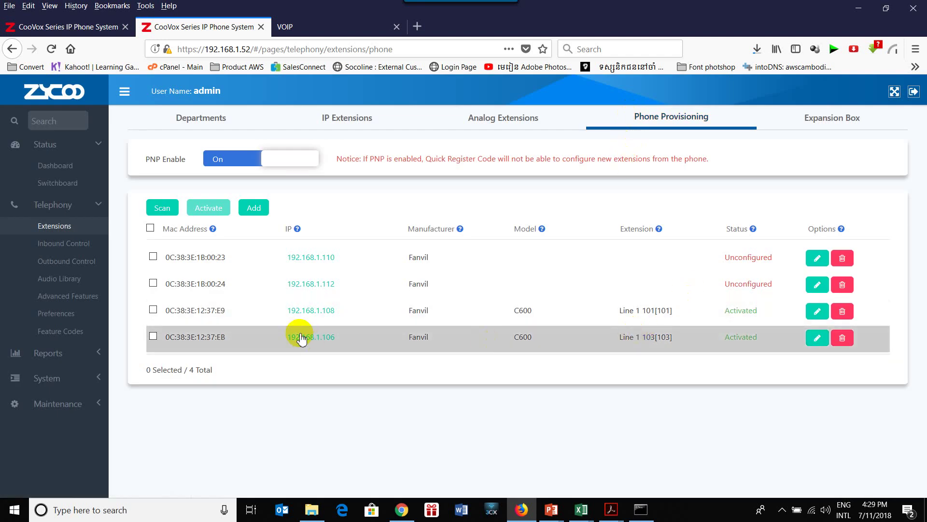
click(38, 233)
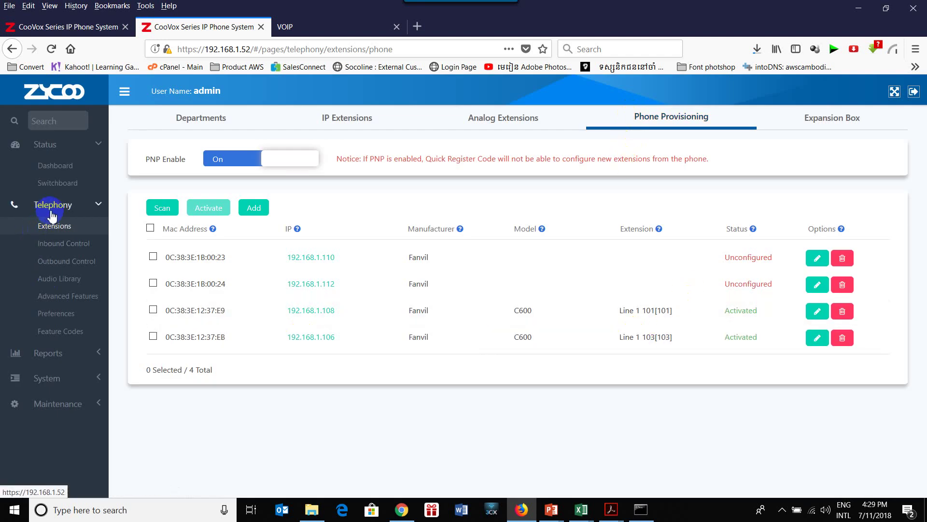
click(63, 228)
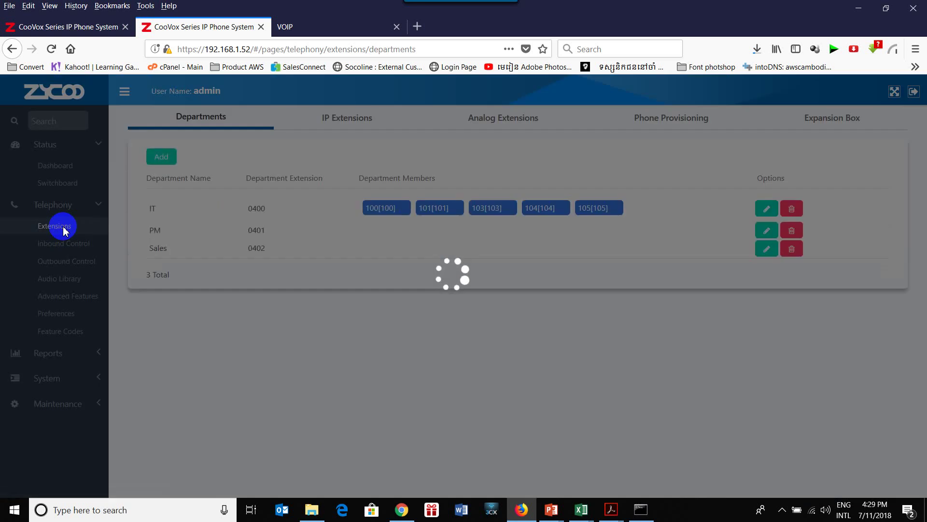
click(63, 186)
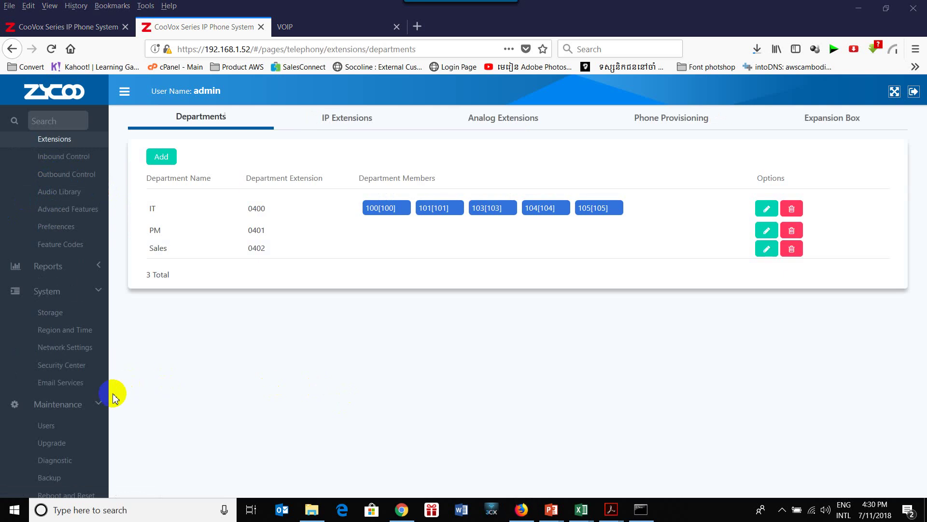
scroll(68, 443, down, 1)
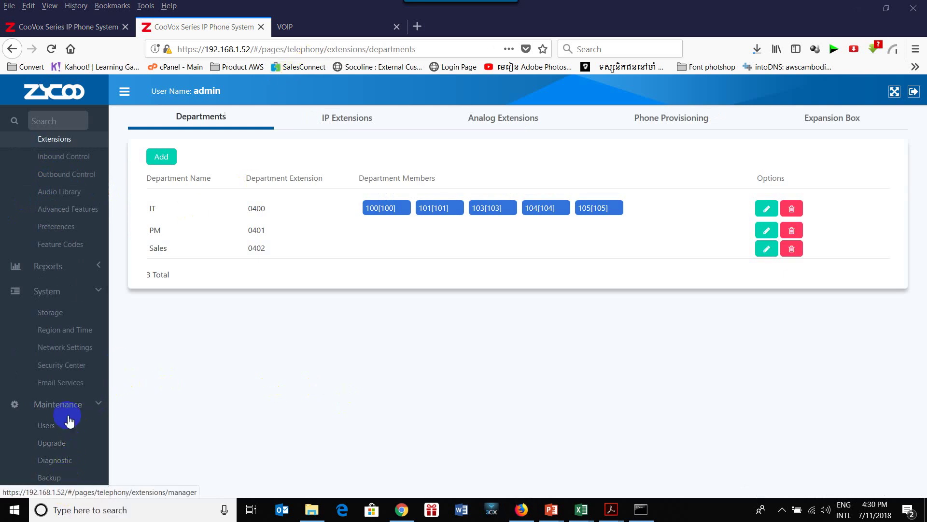
click(83, 492)
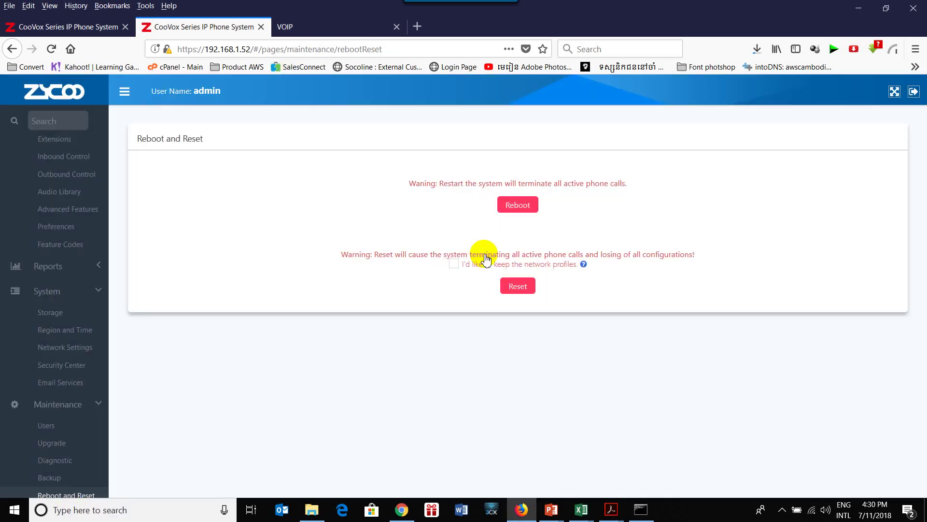
Reboot the CooVox PBX and confirm the restart.
click(519, 206)
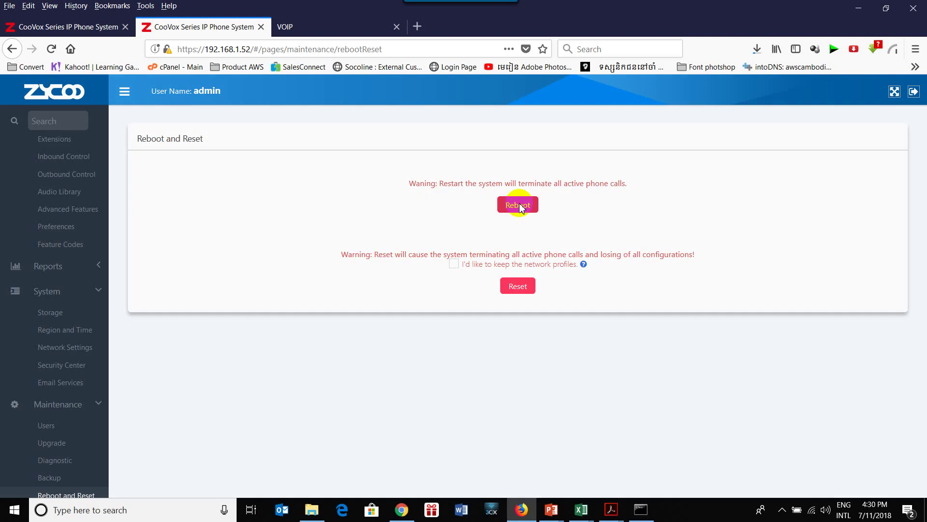
click(582, 173)
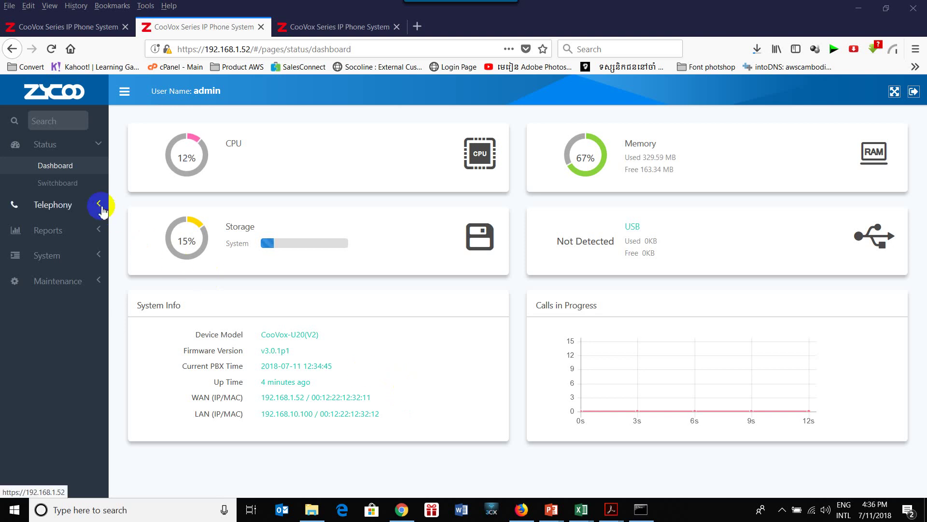
Confirm extensions 101 and 103 are online and idle, then see both C600s Activated.
click(69, 189)
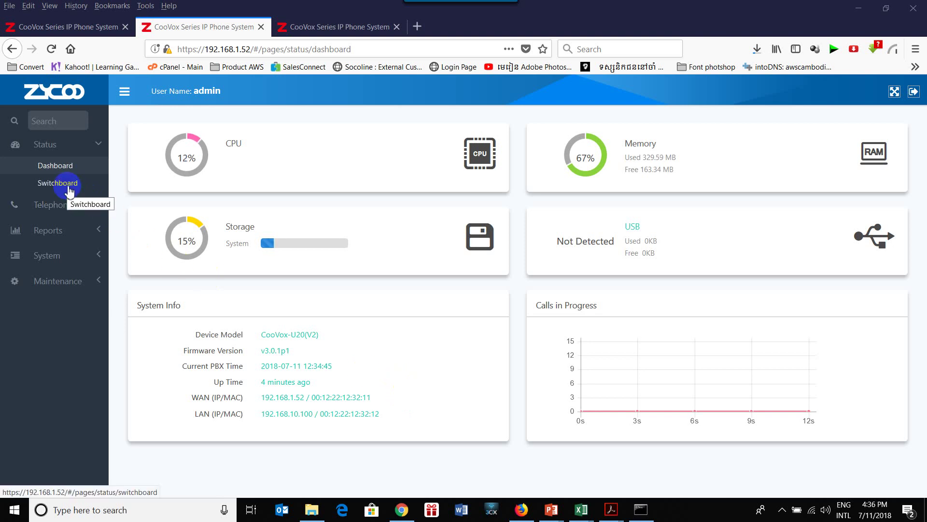
click(70, 189)
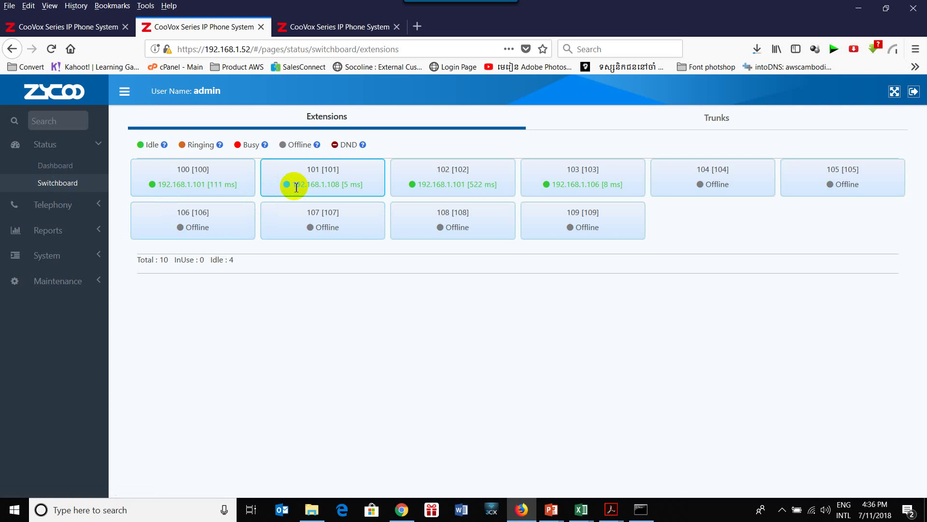
click(60, 207)
click(69, 232)
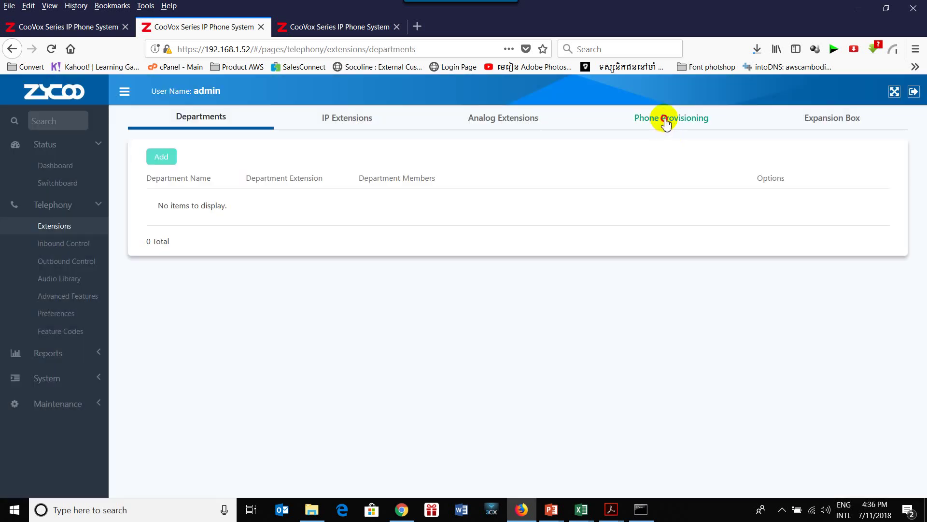
click(665, 121)
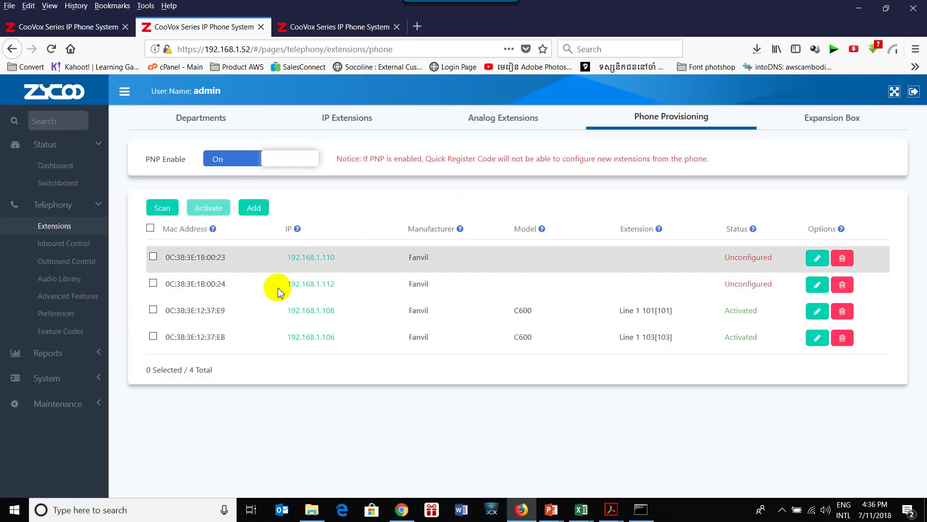